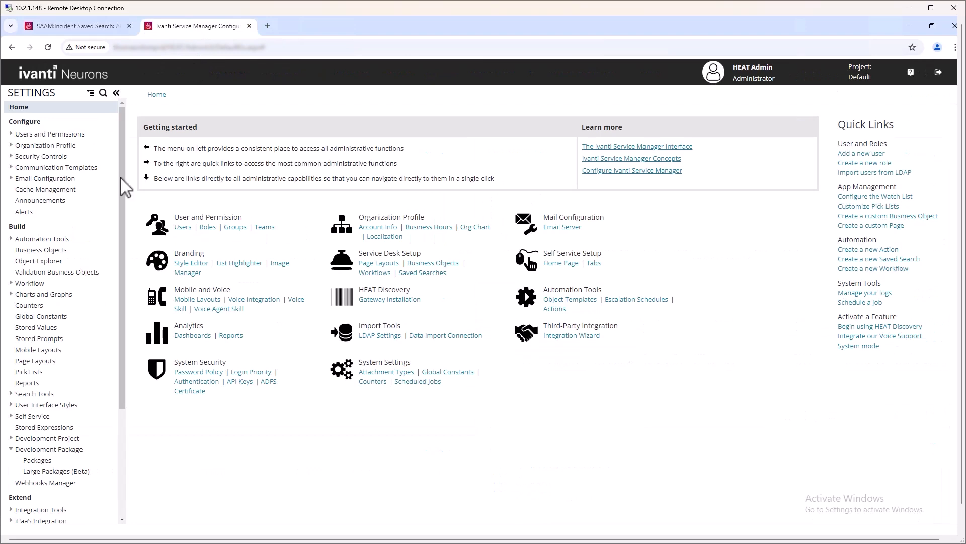
# Open the Master Incident Declared trigger for editing from the triggered actions in the Incident business object's business rules
pyautogui.click(48, 251)
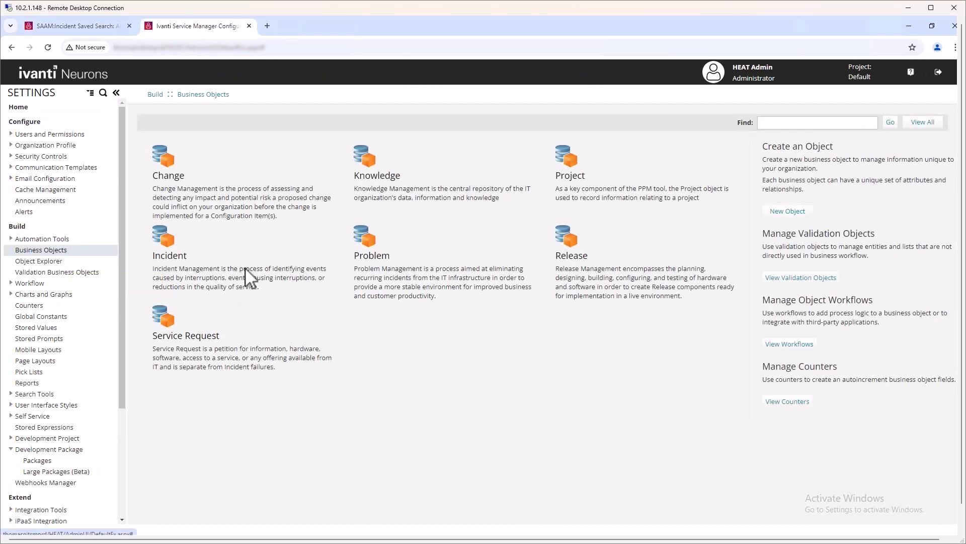
pyautogui.click(176, 256)
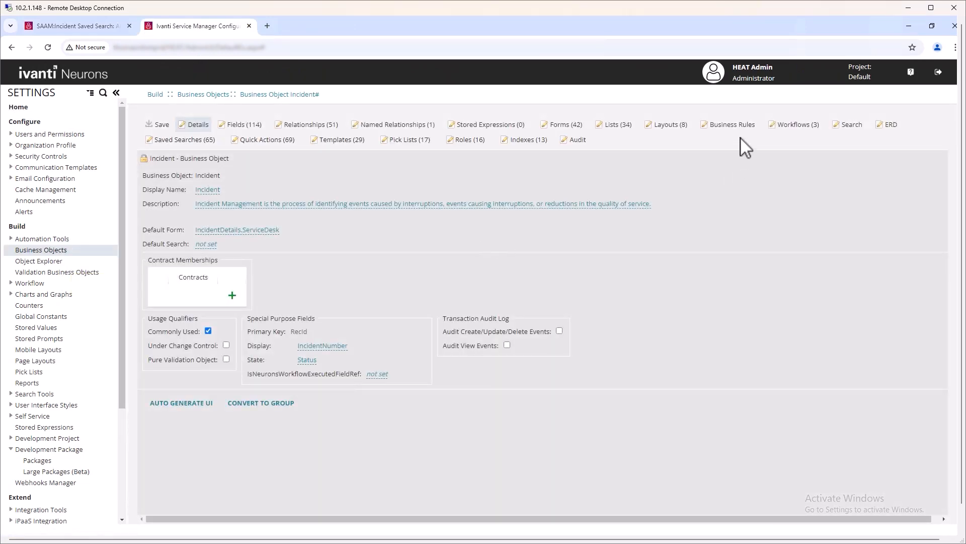
pyautogui.click(736, 127)
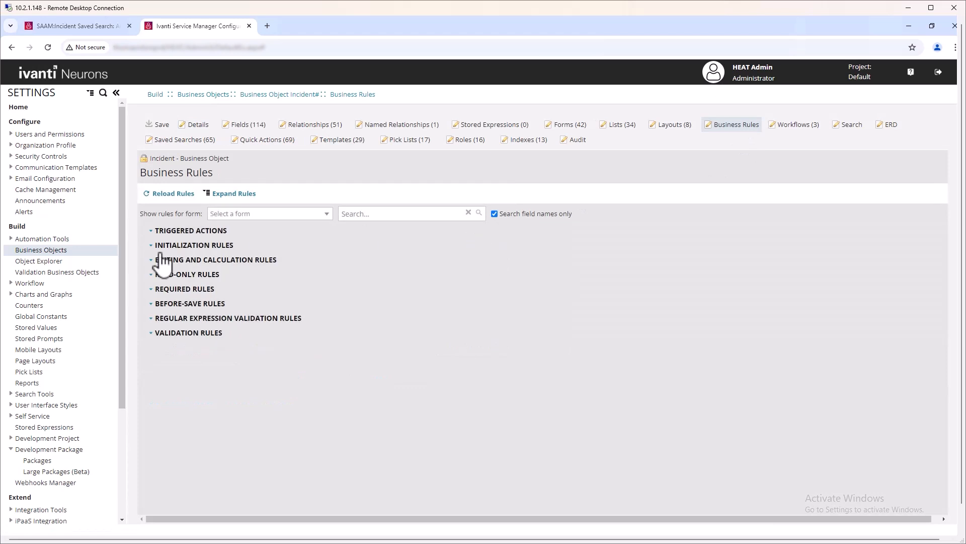
pyautogui.click(166, 232)
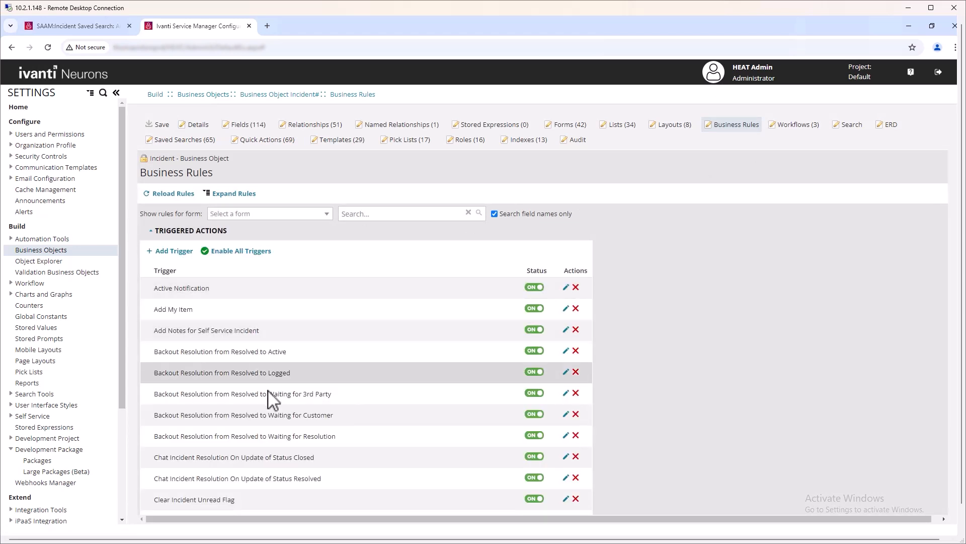
pyautogui.scroll(-6, 262, 412)
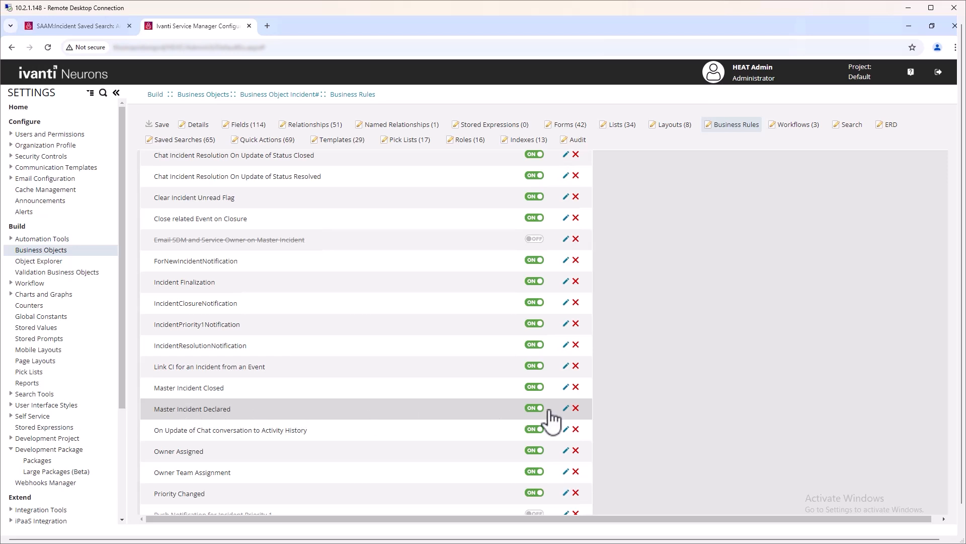
pyautogui.click(566, 408)
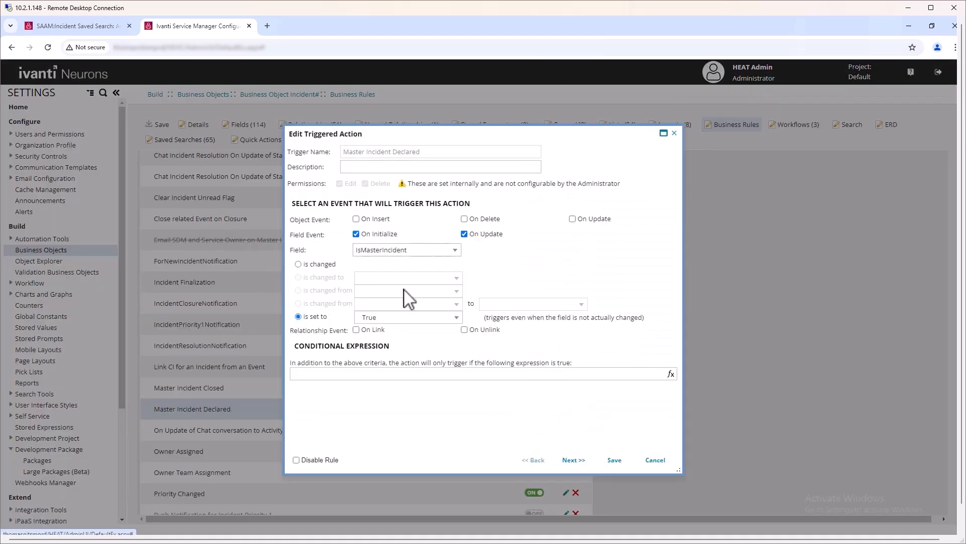
# Add an Insert Child Object action named Create Problem to the trigger's composite action and proceed to its configuration
pyautogui.click(574, 460)
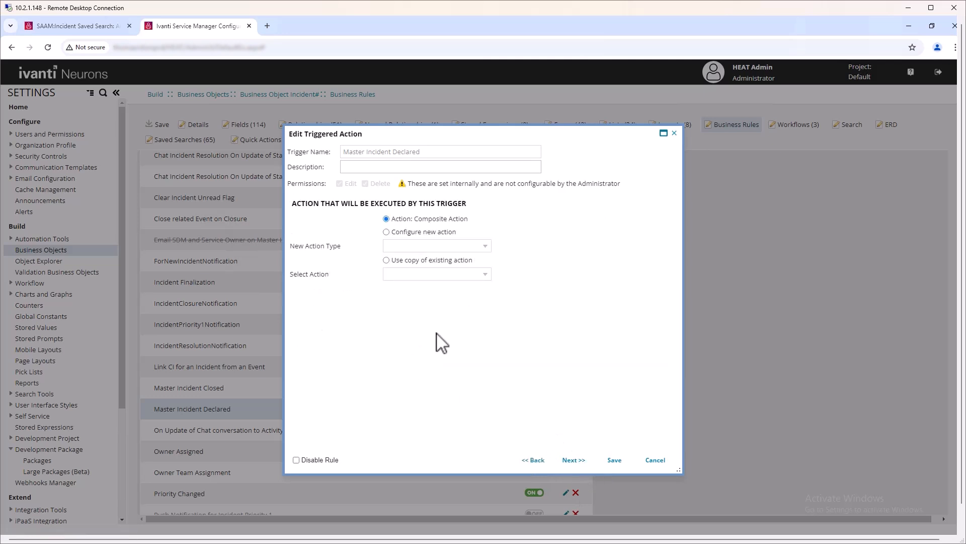
pyautogui.click(572, 460)
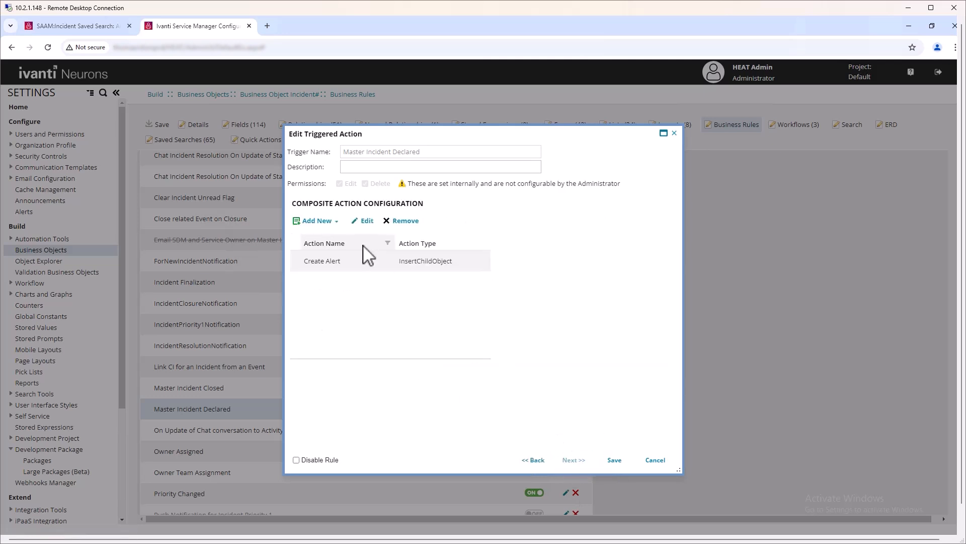
pyautogui.click(340, 225)
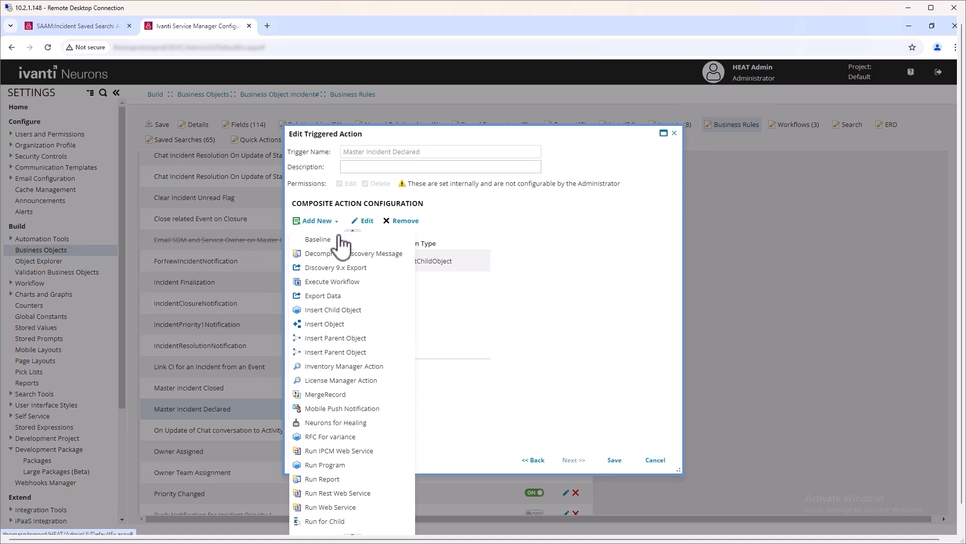
pyautogui.click(338, 311)
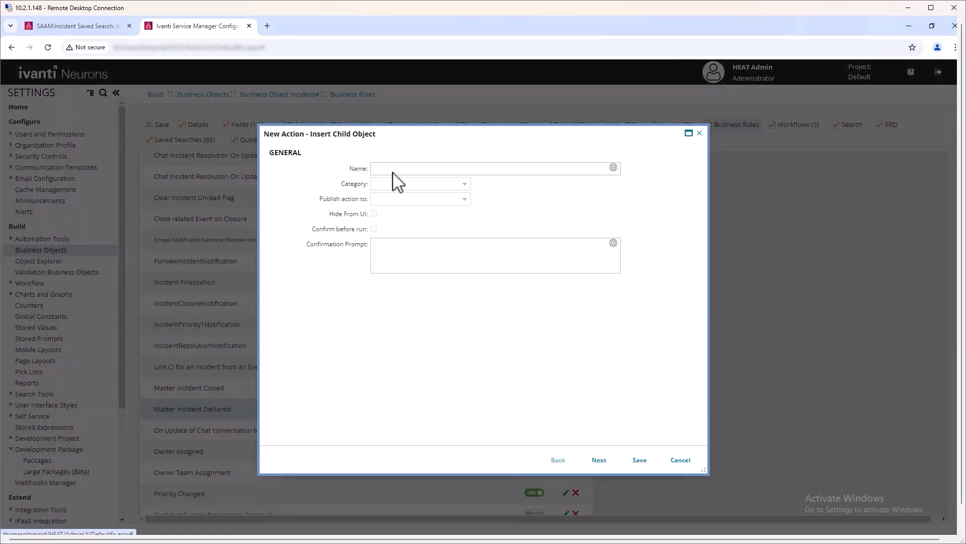
pyautogui.click(397, 169)
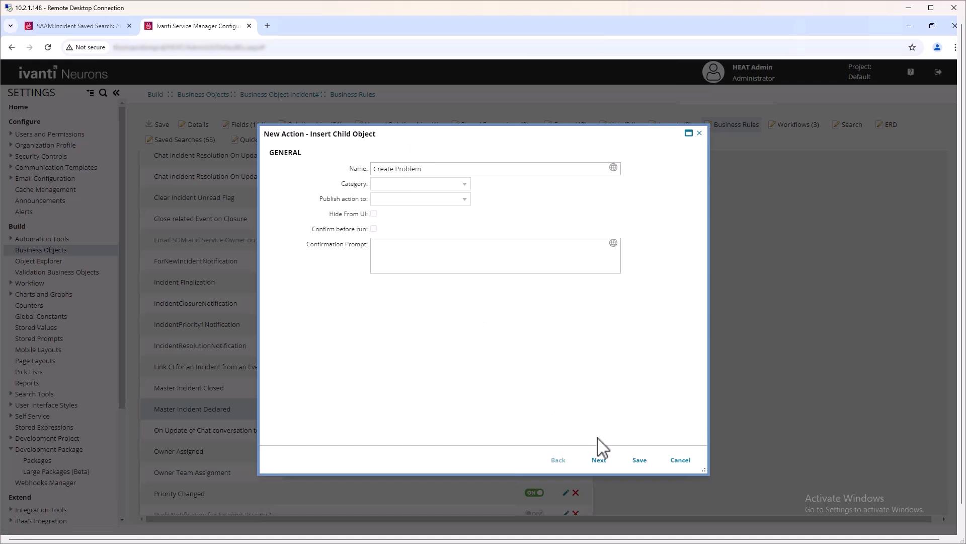
pyautogui.click(599, 460)
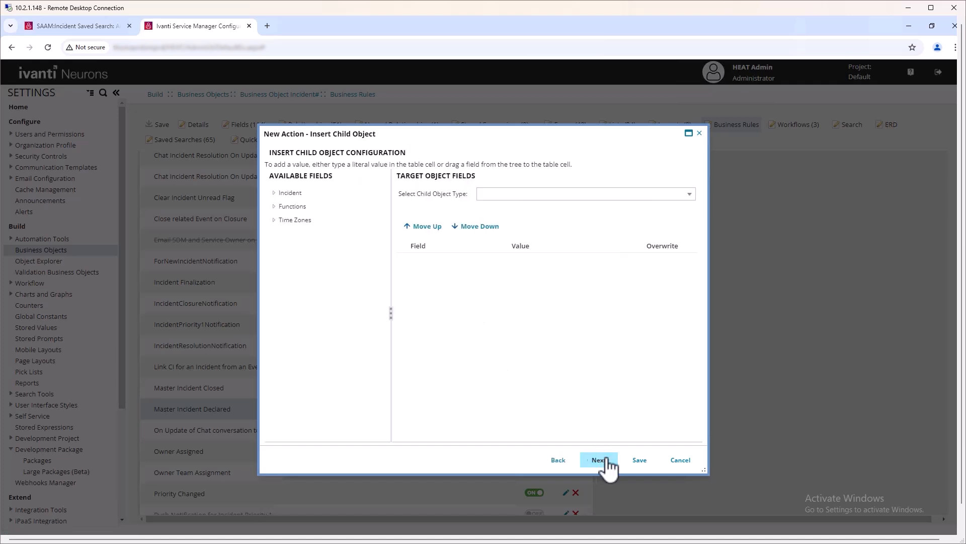
# Choose ProblemAssociatesIncident as the child object type of the new action
pyautogui.click(691, 196)
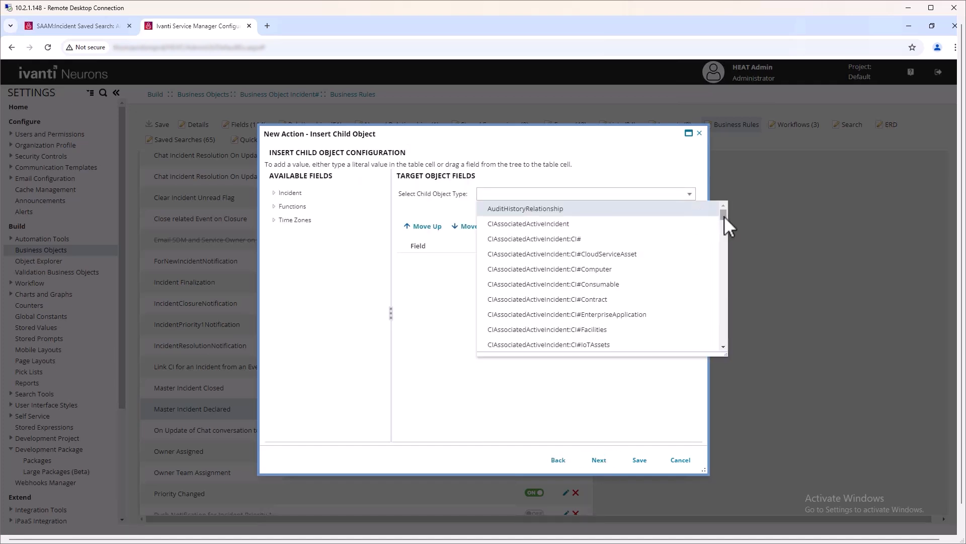
pyautogui.moveTo(723, 216); pyautogui.dragTo(719, 340)
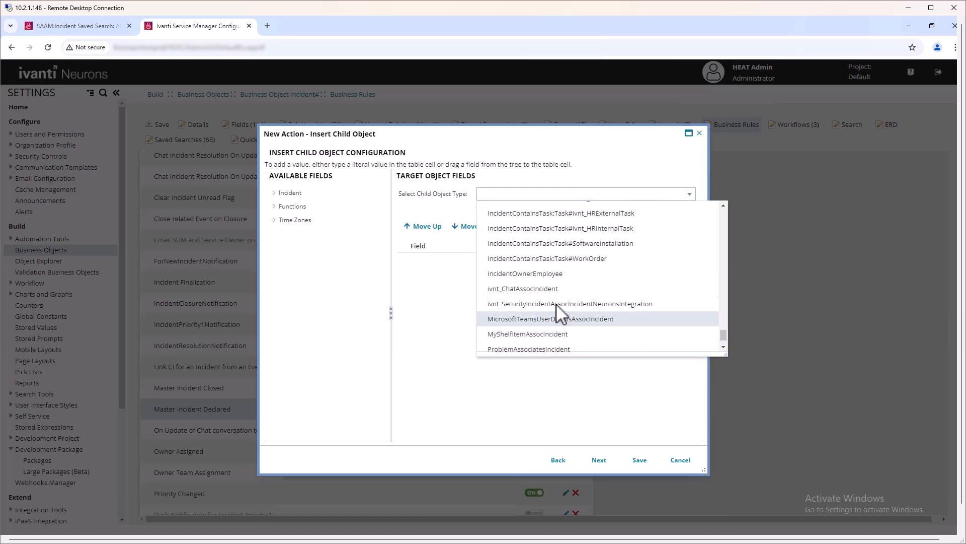
pyautogui.click(539, 349)
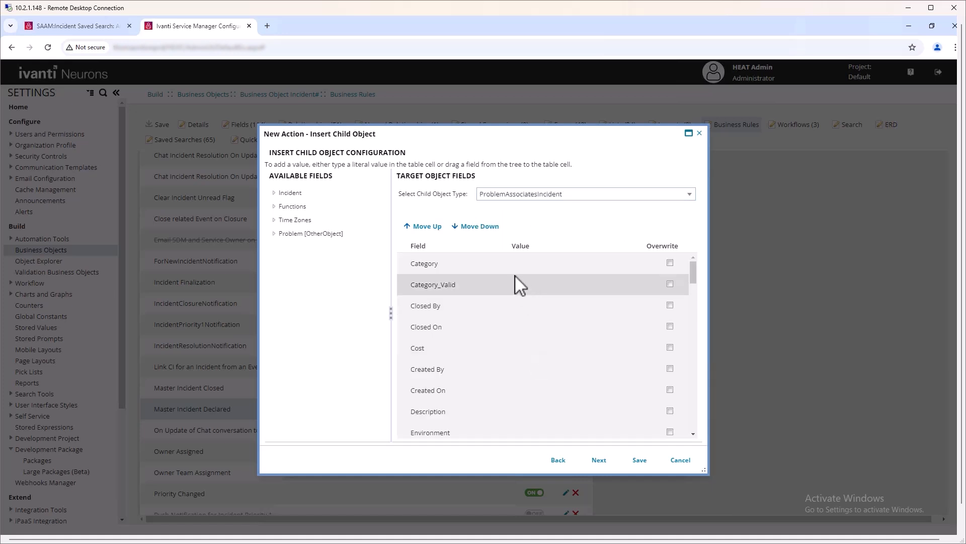
# Set the problem's Category to Documentation and its Description to the expression $(Symptom)
pyautogui.click(538, 265)
pyautogui.click(626, 264)
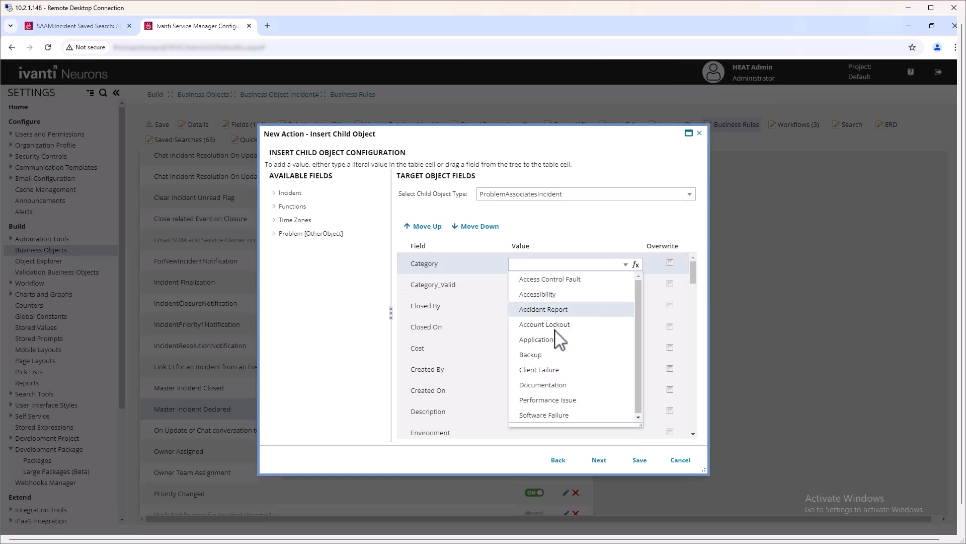
pyautogui.click(554, 388)
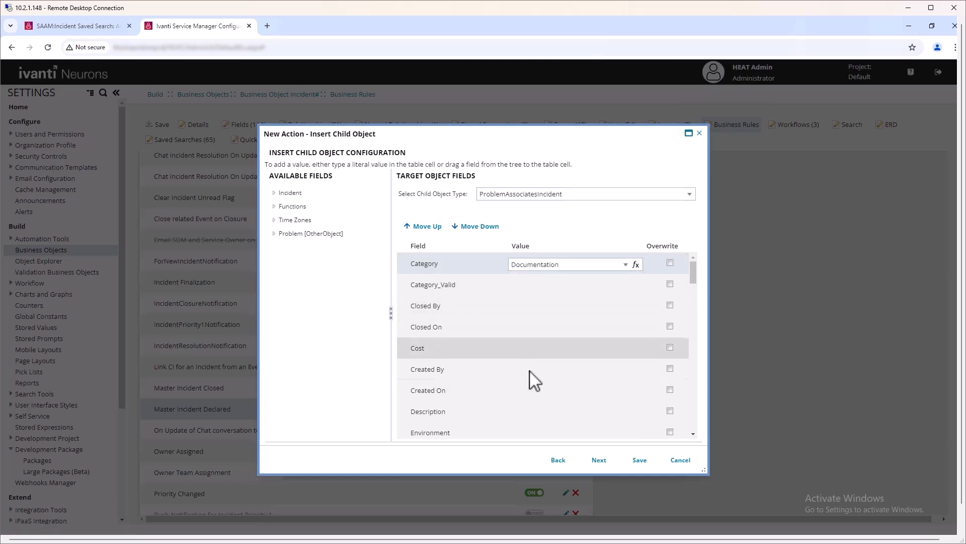
pyautogui.click(599, 412)
pyautogui.click(633, 412)
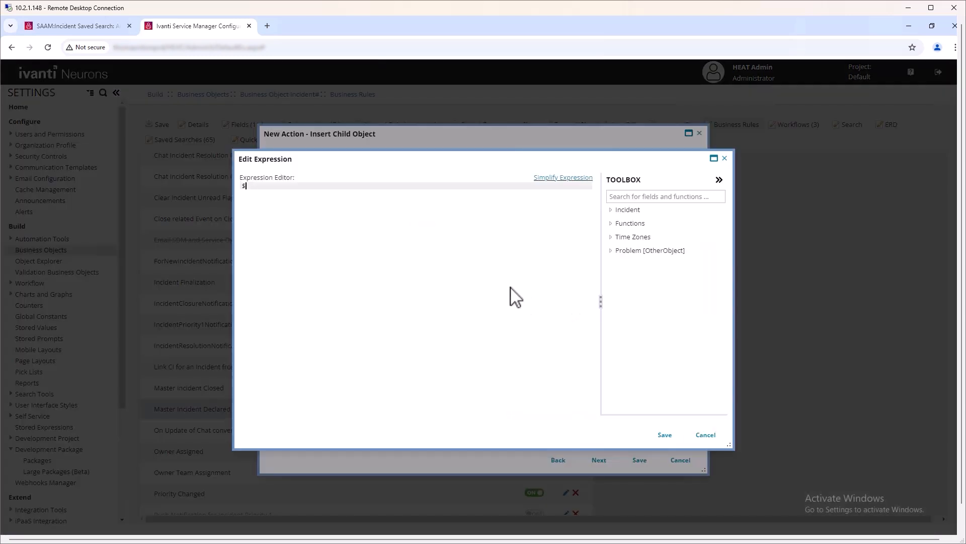
pyautogui.write('$(Symptom')
pyautogui.click(663, 434)
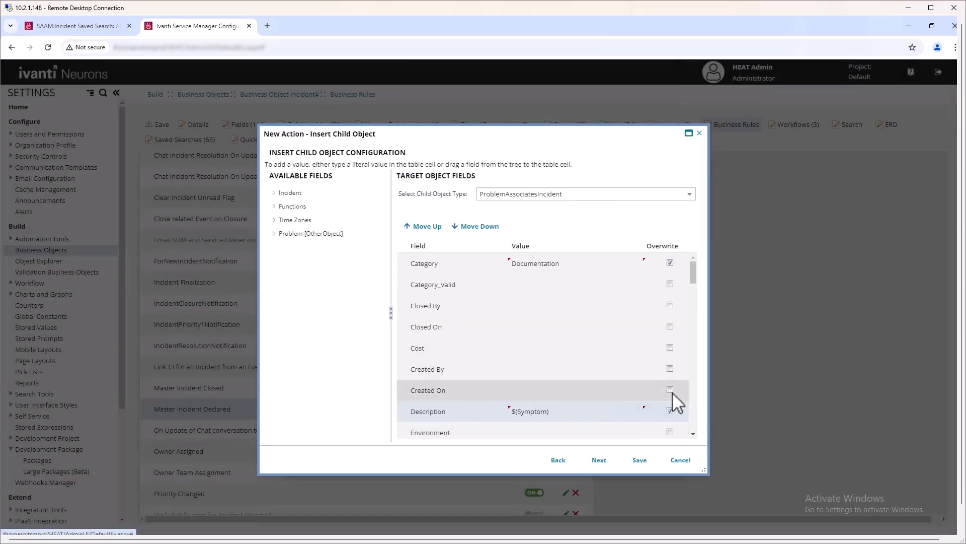
# Choose Problem Management as the value of the problem's Owner Team field
pyautogui.scroll(-6, 574, 372)
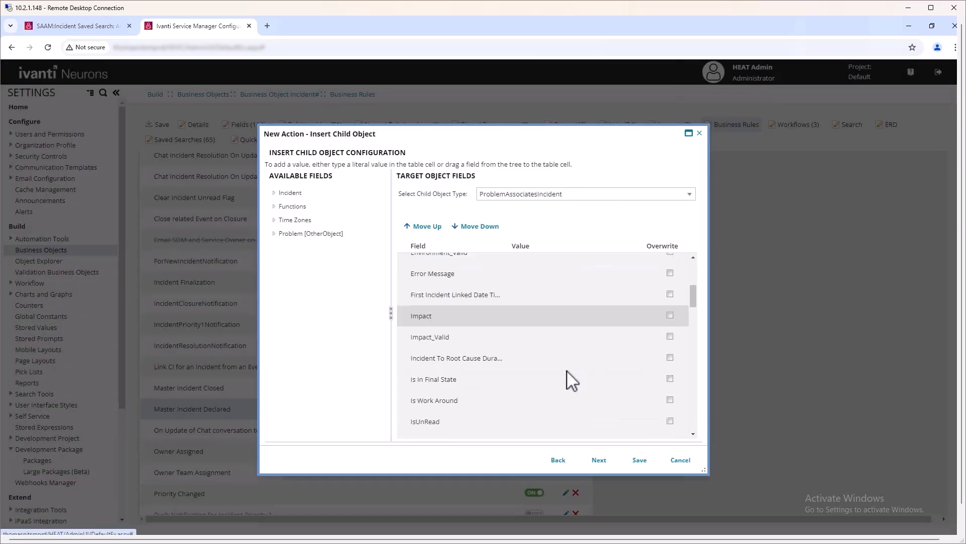
pyautogui.scroll(-5, 569, 380)
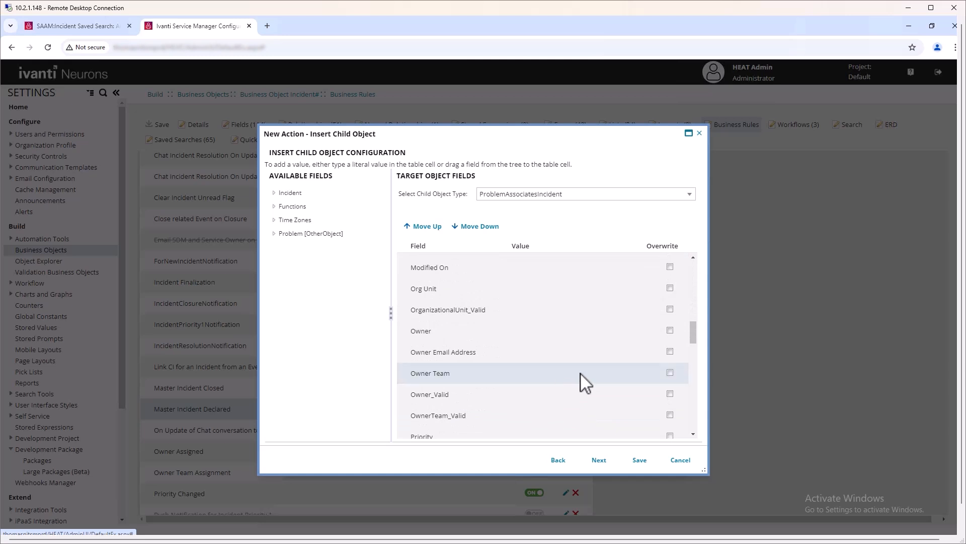
pyautogui.click(584, 375)
pyautogui.click(627, 375)
pyautogui.scroll(-5, 598, 438)
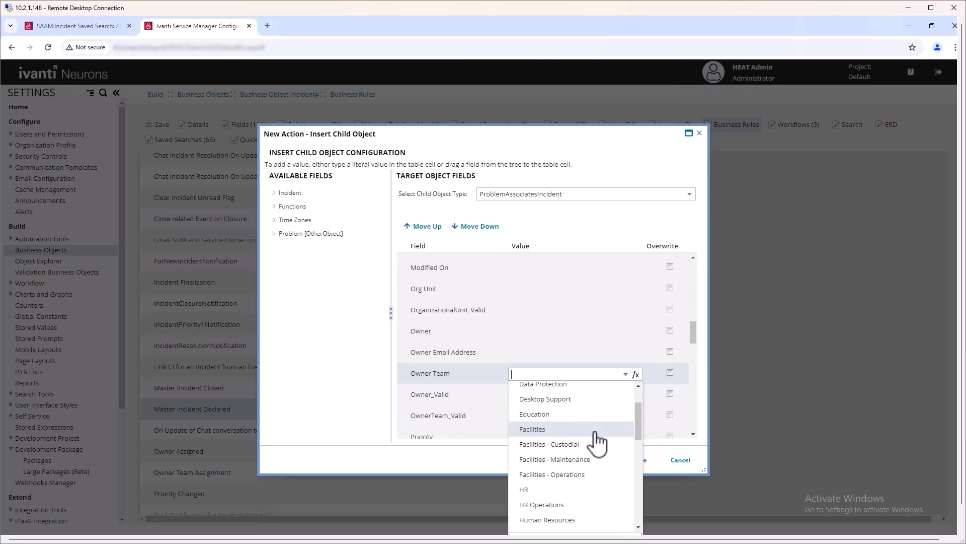
pyautogui.scroll(-3, 587, 473)
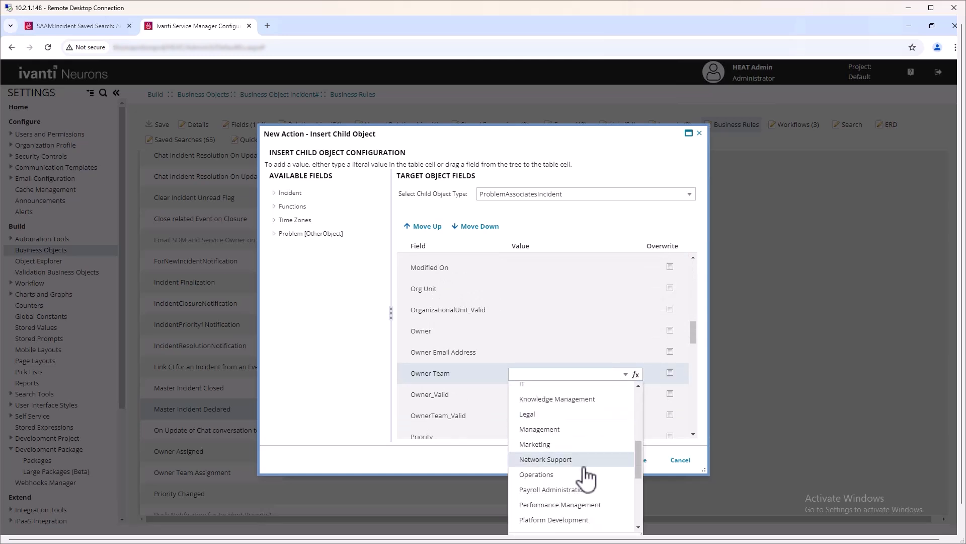
pyautogui.click(564, 501)
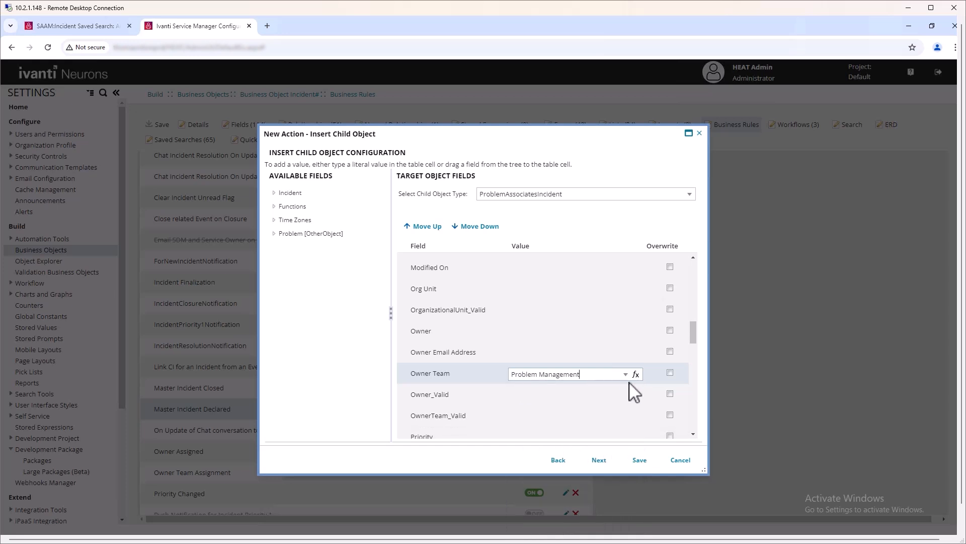
# Replace the Owner Team value with the expression $(OwnerTeam) and save the expression
pyautogui.click(576, 372)
pyautogui.click(636, 375)
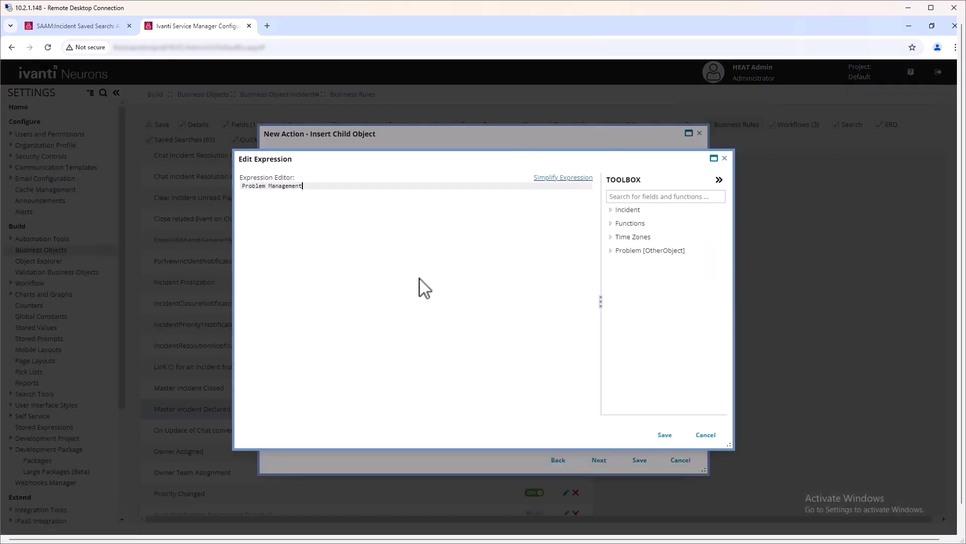
pyautogui.write('$(OwnerTeam')
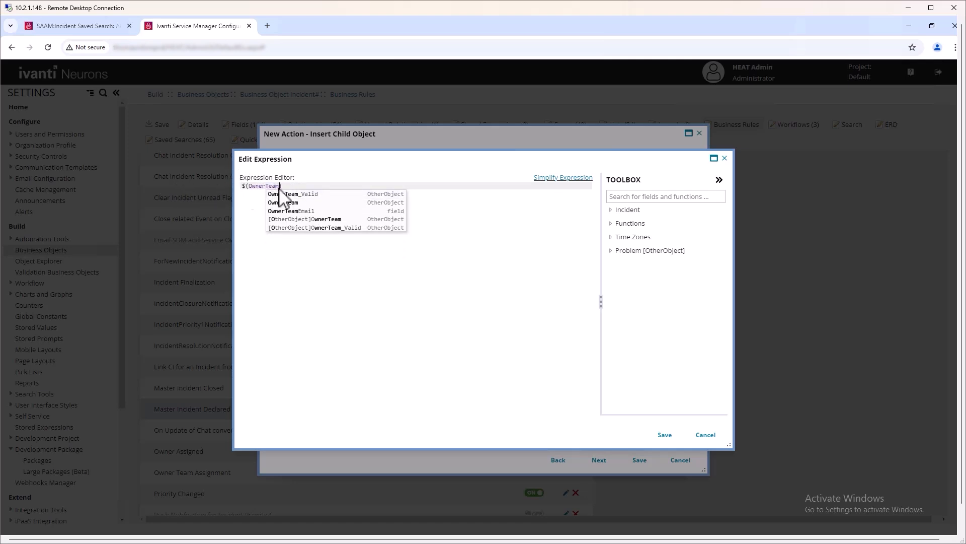
pyautogui.click(664, 435)
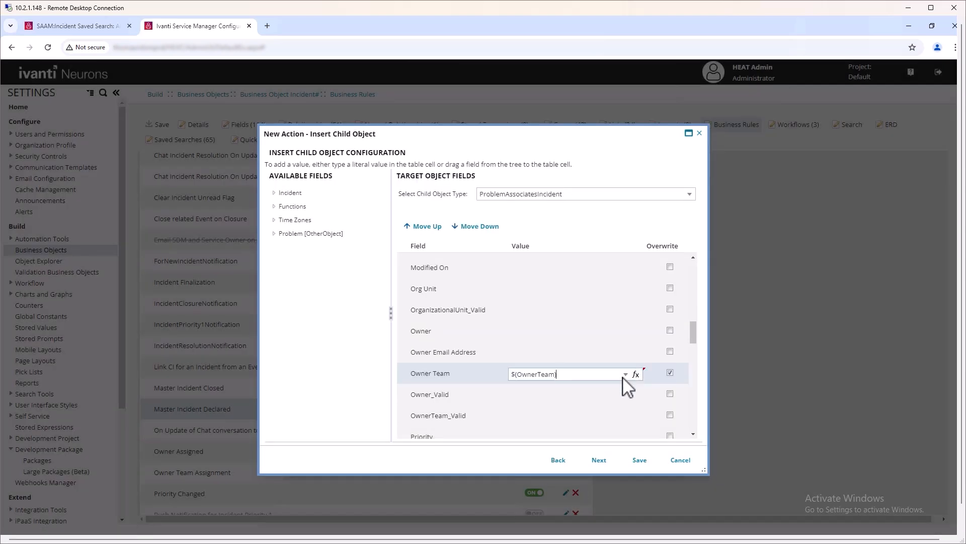
# Change the Owner Team value back to Problem Management
pyautogui.click(627, 375)
pyautogui.moveTo(638, 410); pyautogui.dragTo(637, 467)
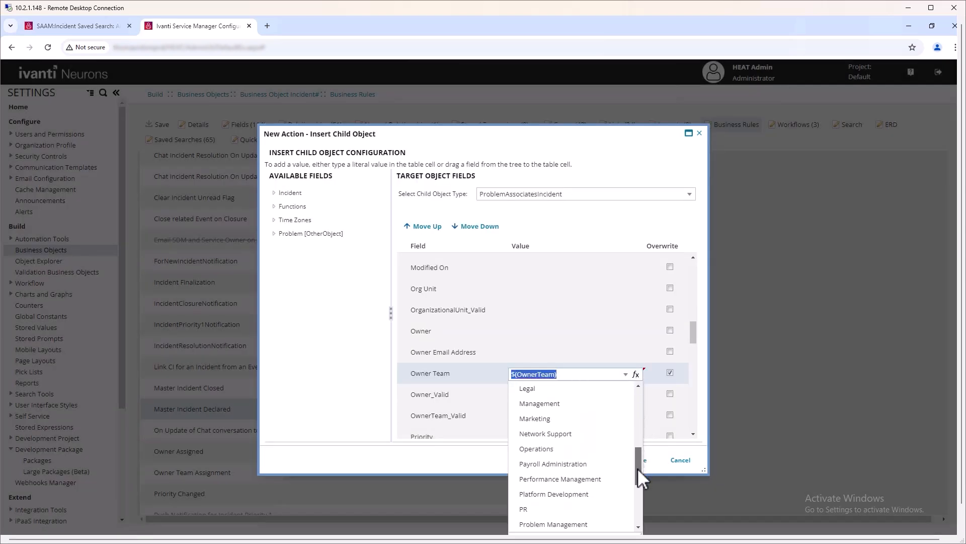
pyautogui.click(564, 522)
pyautogui.click(564, 397)
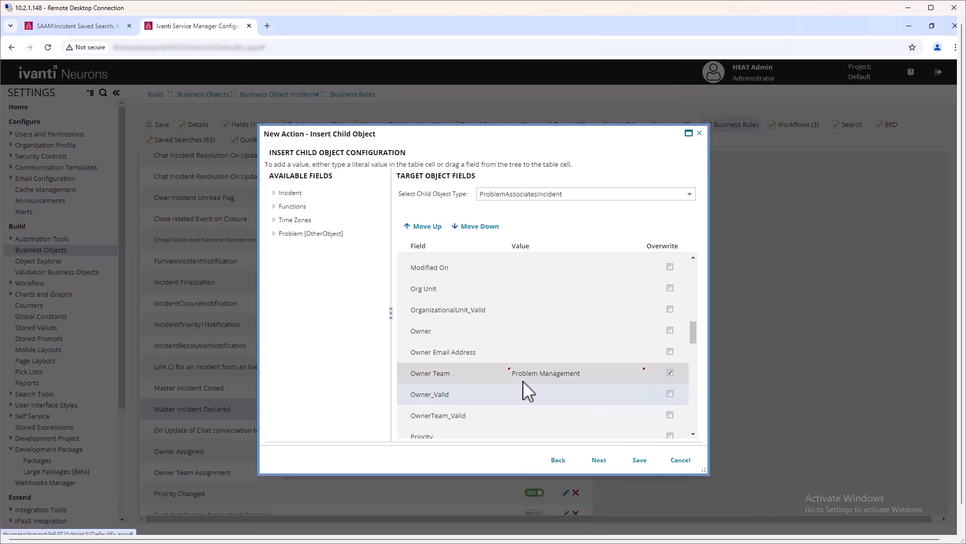
# Set the problem's Service field to the expression $(Service) and save the expression
pyautogui.scroll(-2, 523, 406)
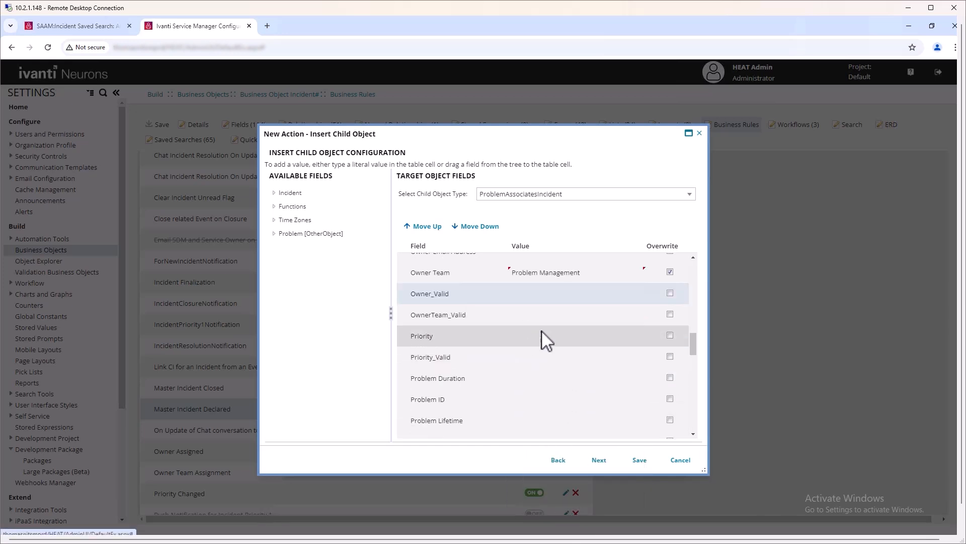
pyautogui.scroll(-5, 549, 342)
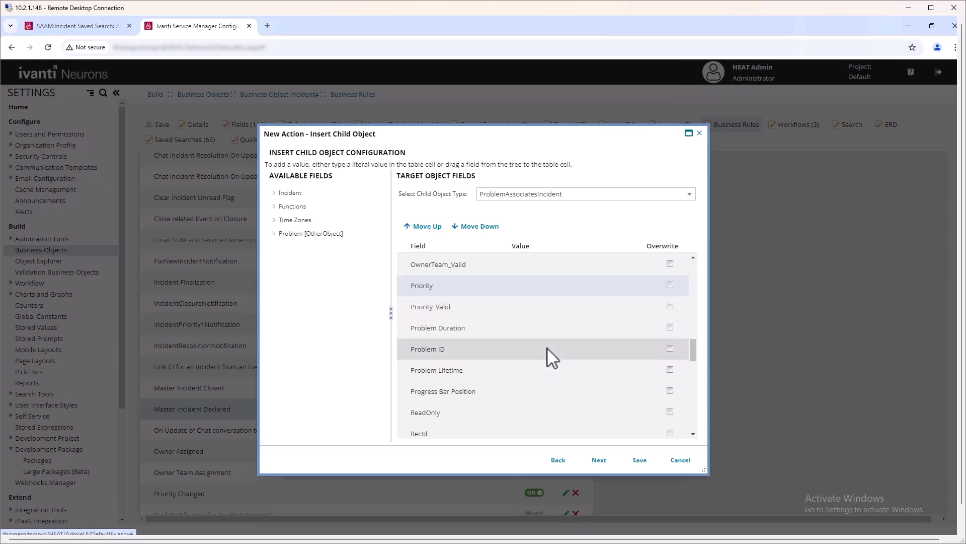
pyautogui.scroll(-1, 545, 358)
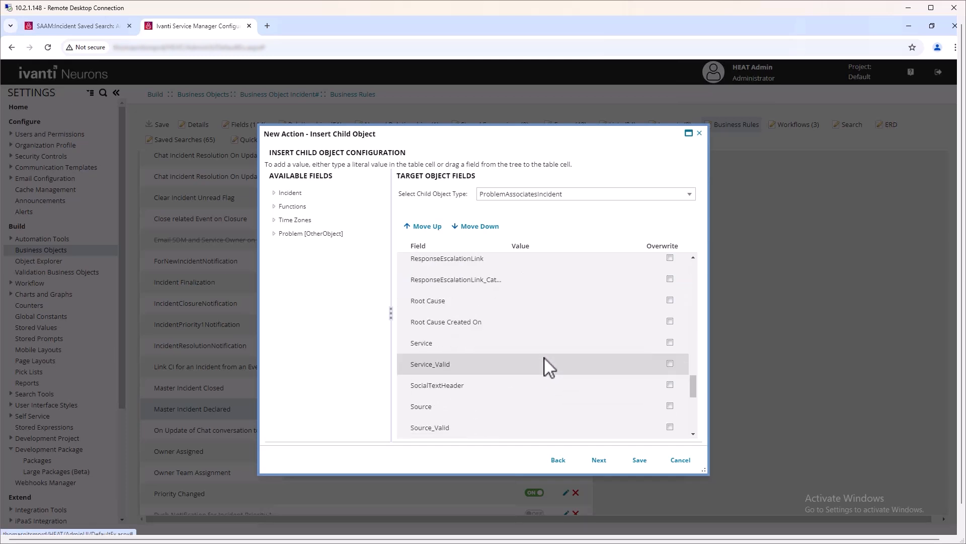
pyautogui.click(541, 342)
pyautogui.click(636, 344)
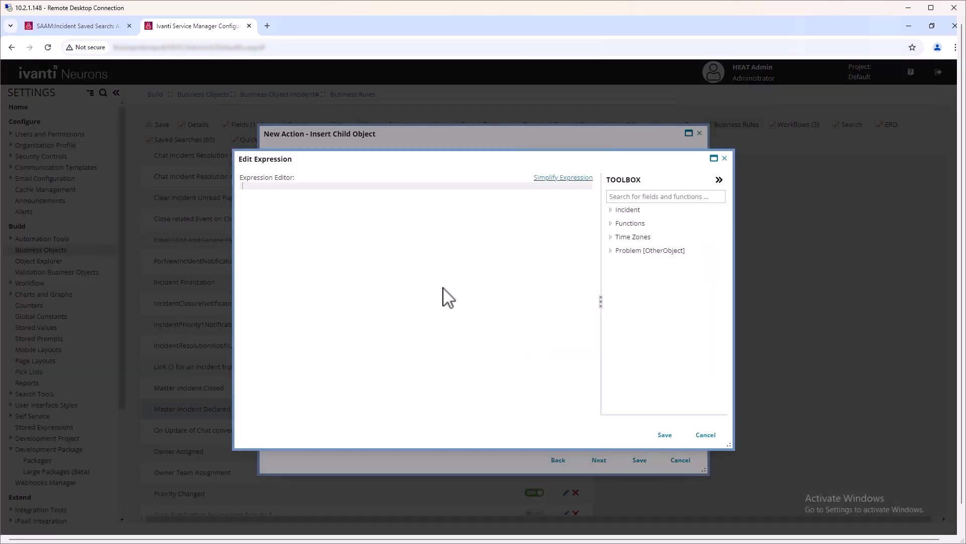
pyautogui.write('$(Service')
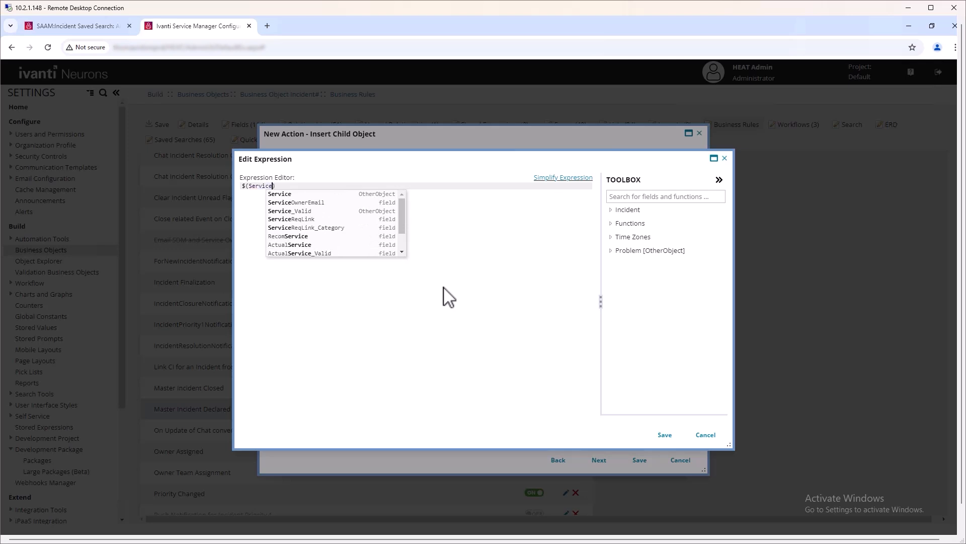
pyautogui.press('Return')
pyautogui.click(664, 436)
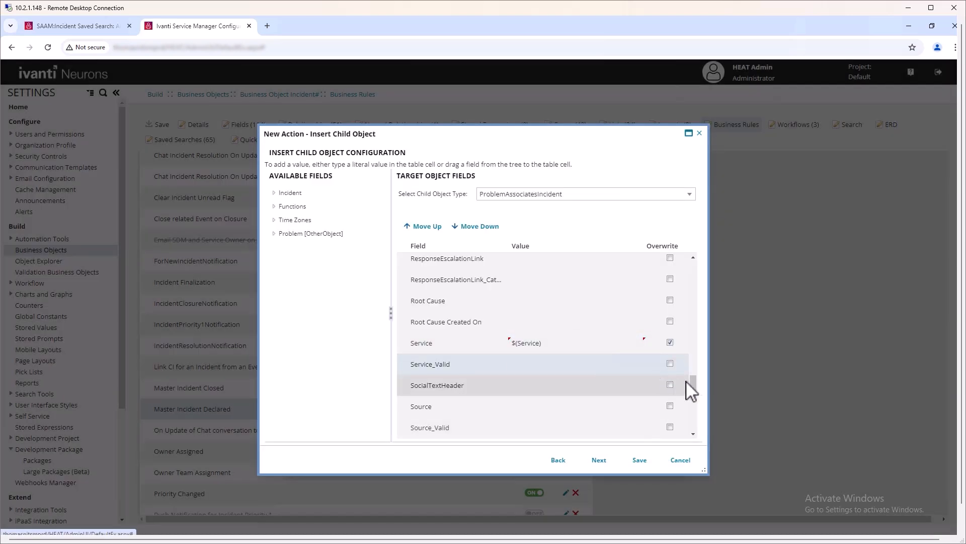
# Choose Incident Management as the value of the problem's Source field
pyautogui.scroll(-1, 695, 387)
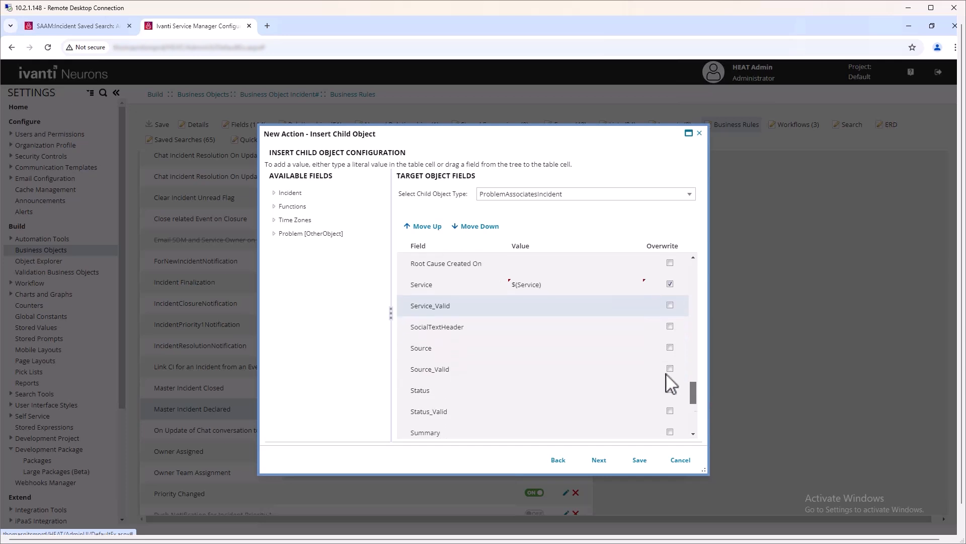
pyautogui.click(622, 352)
pyautogui.click(625, 350)
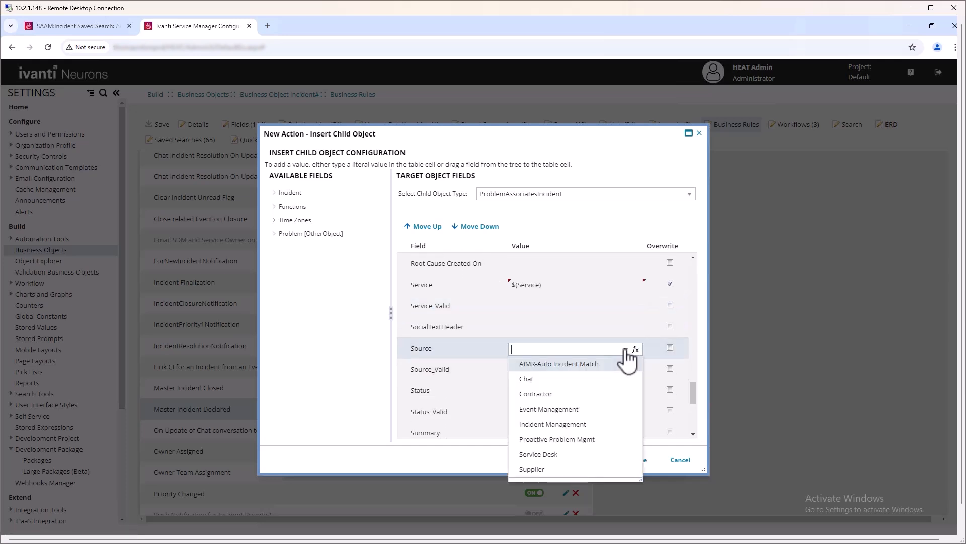
pyautogui.click(572, 424)
pyautogui.click(545, 372)
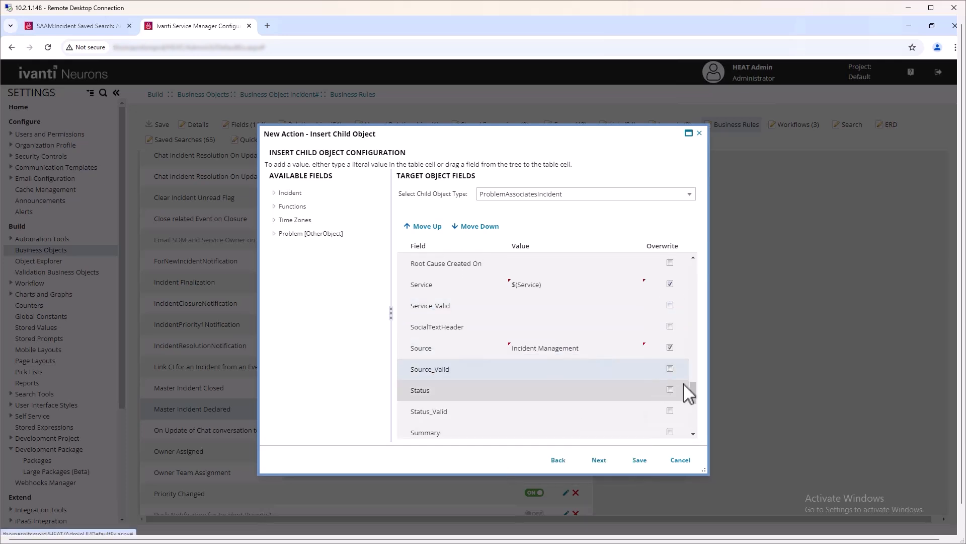
# Choose Logged as the value of the problem's Status field
pyautogui.click(485, 391)
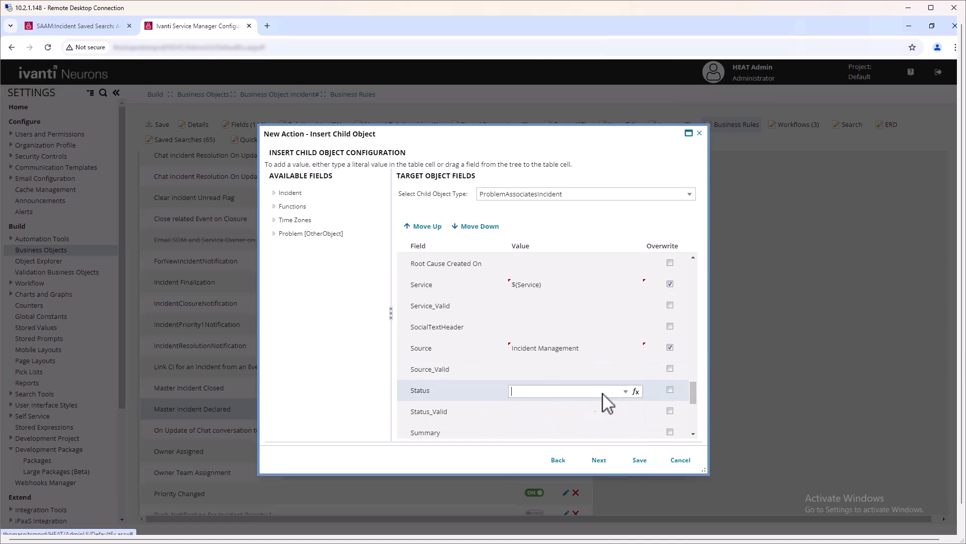
pyautogui.click(639, 395)
pyautogui.click(671, 435)
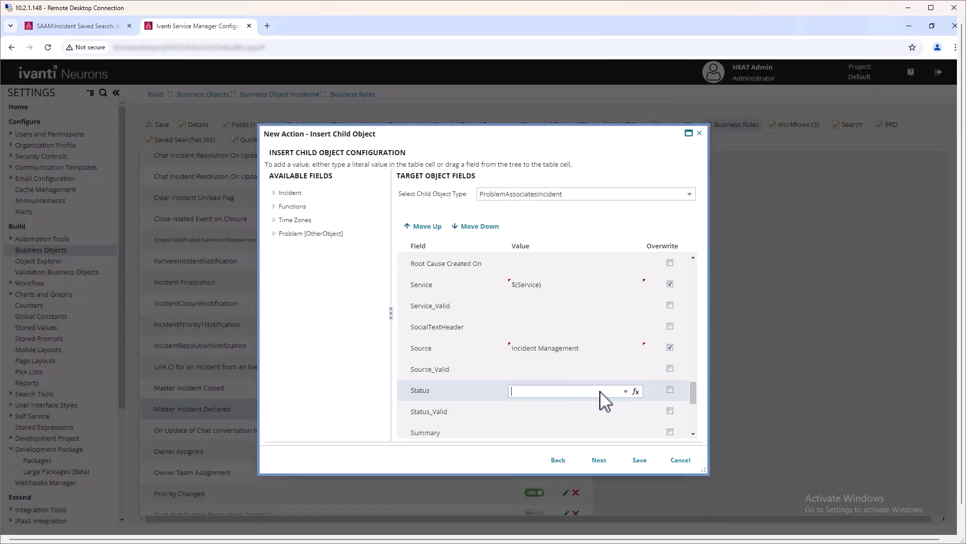
pyautogui.click(625, 392)
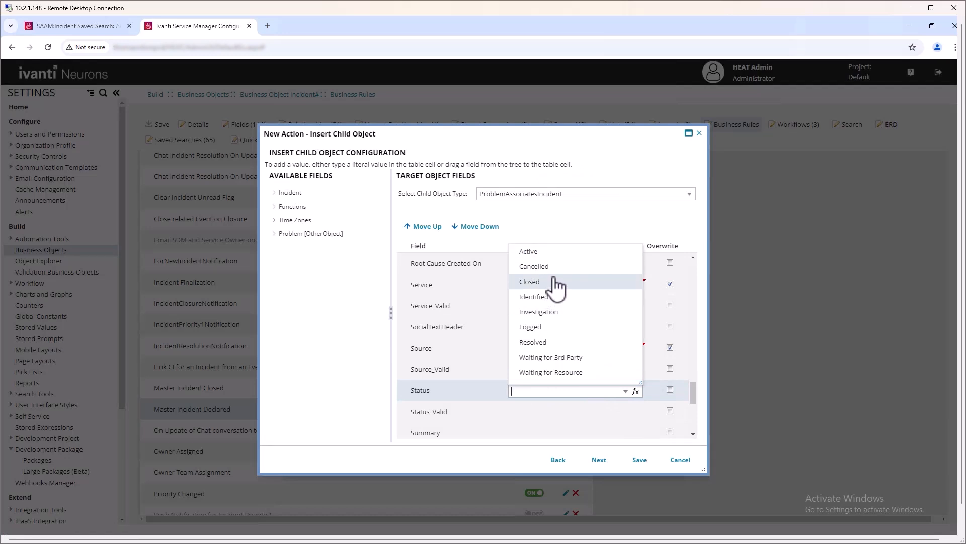
pyautogui.click(549, 327)
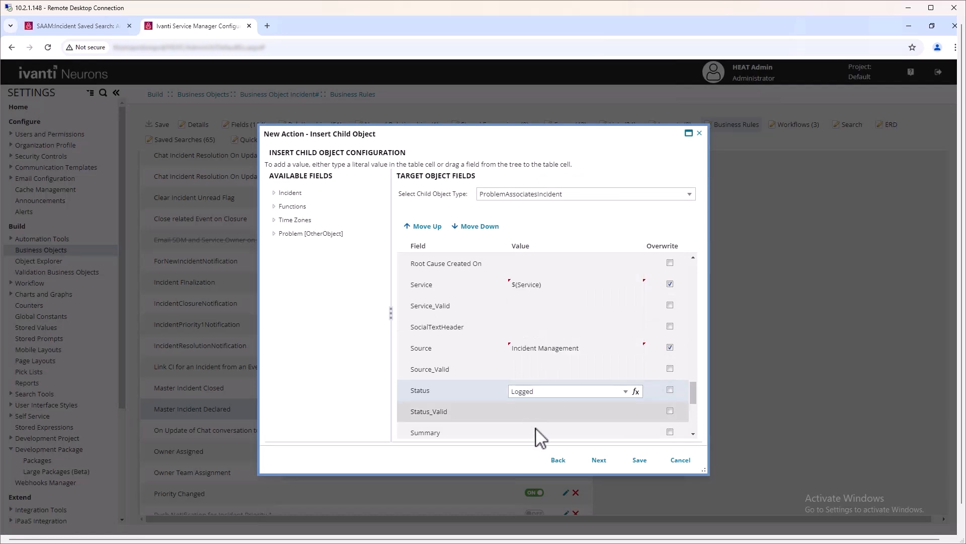
# Set the problem's Summary field to the expression $(Subject) and save the expression
pyautogui.click(486, 434)
pyautogui.click(635, 432)
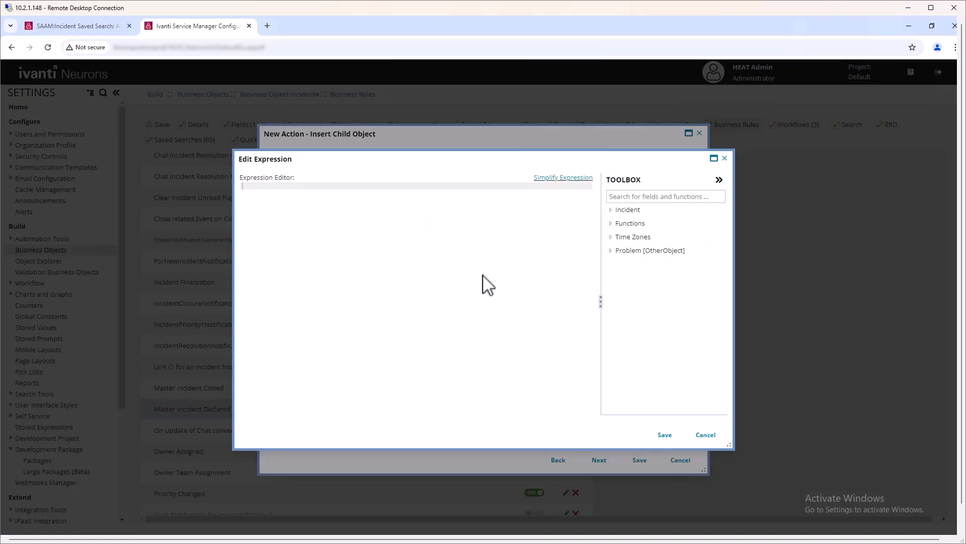
pyautogui.write('$(Subm')
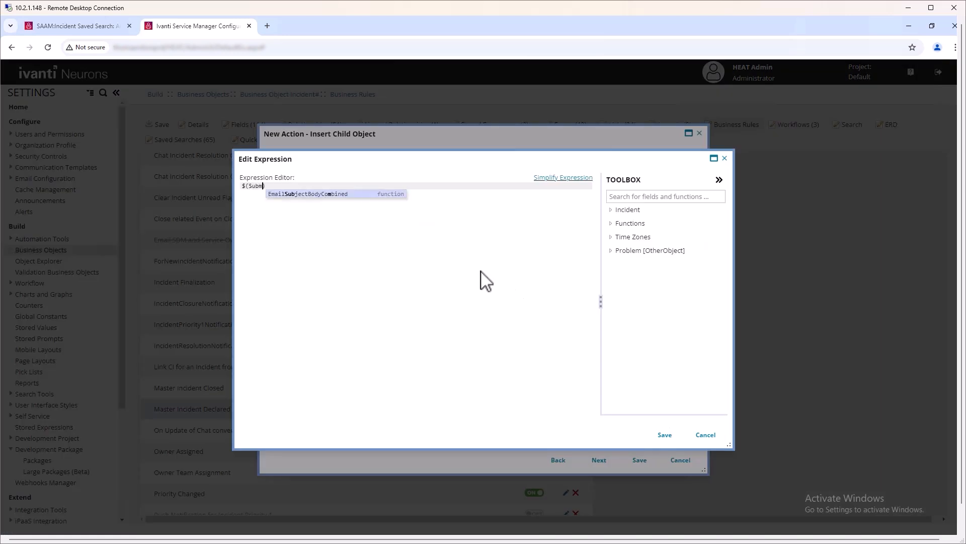
pyautogui.press('BackSpace')
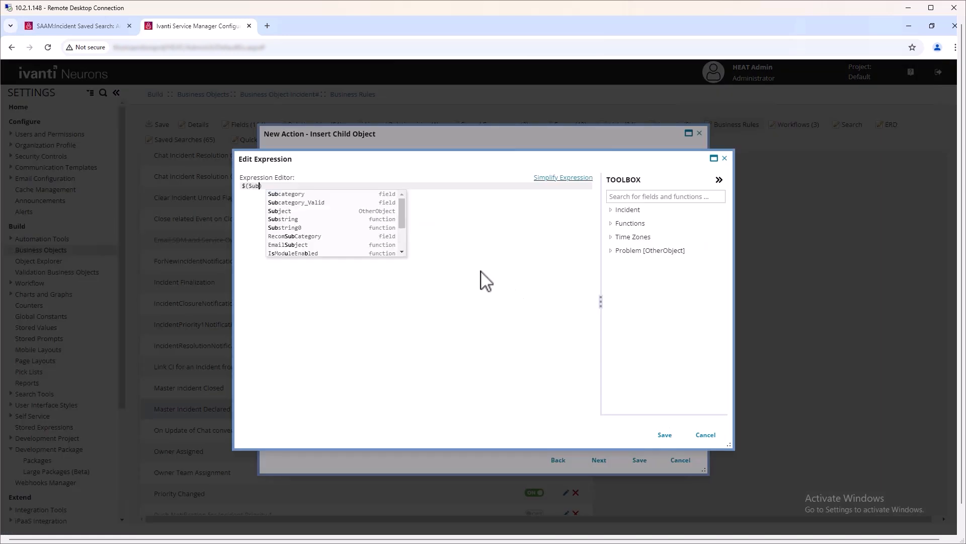
pyautogui.click(322, 211)
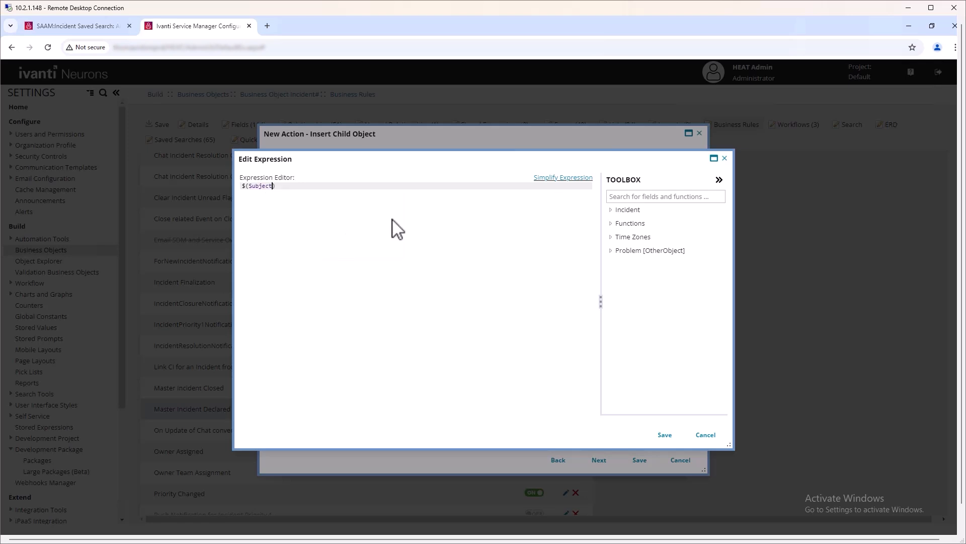
pyautogui.click(665, 436)
# Check the mapped problem fields, then save the Create Problem action and the Master Incident Declared trigger
pyautogui.scroll(-5, 558, 382)
pyautogui.scroll(-1, 568, 389)
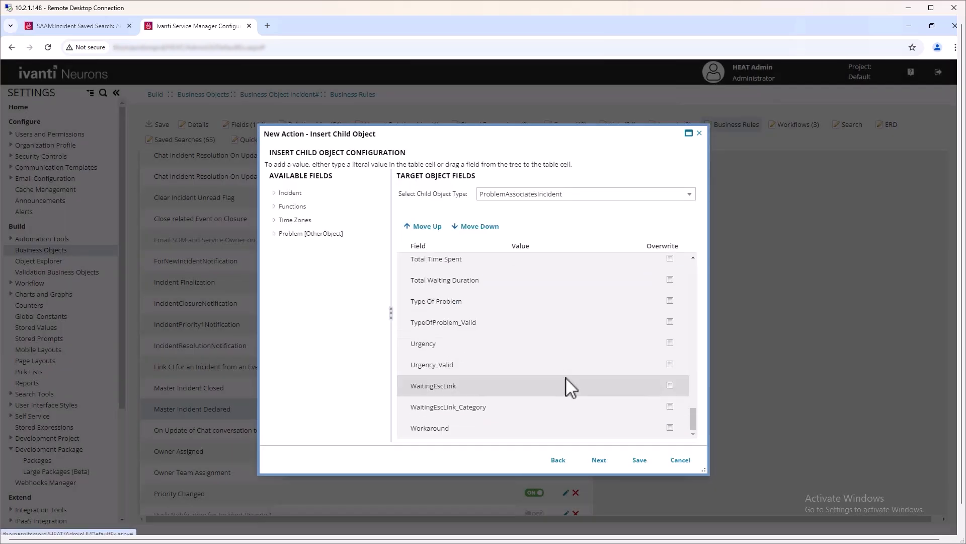
pyautogui.scroll(5, 569, 382)
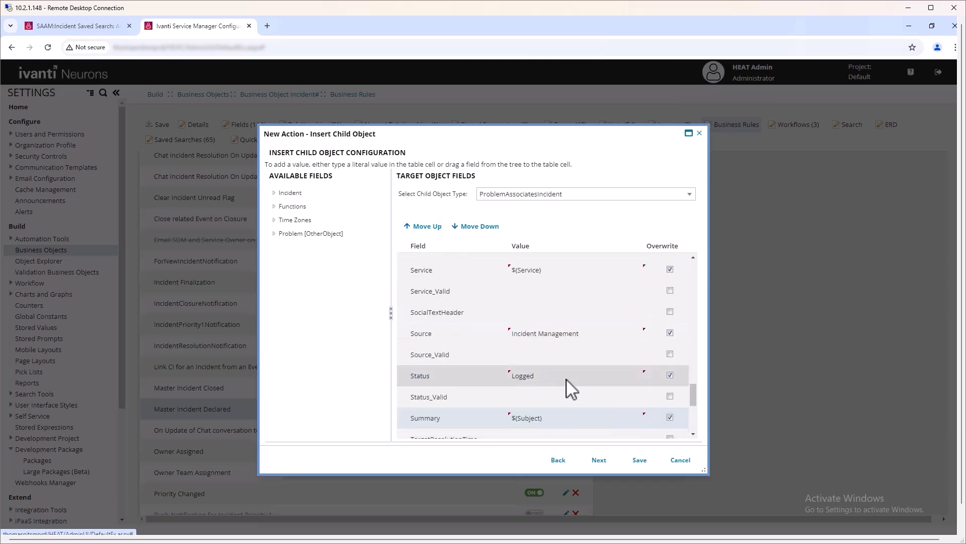
pyautogui.scroll(1, 566, 380)
pyautogui.scroll(1, 564, 380)
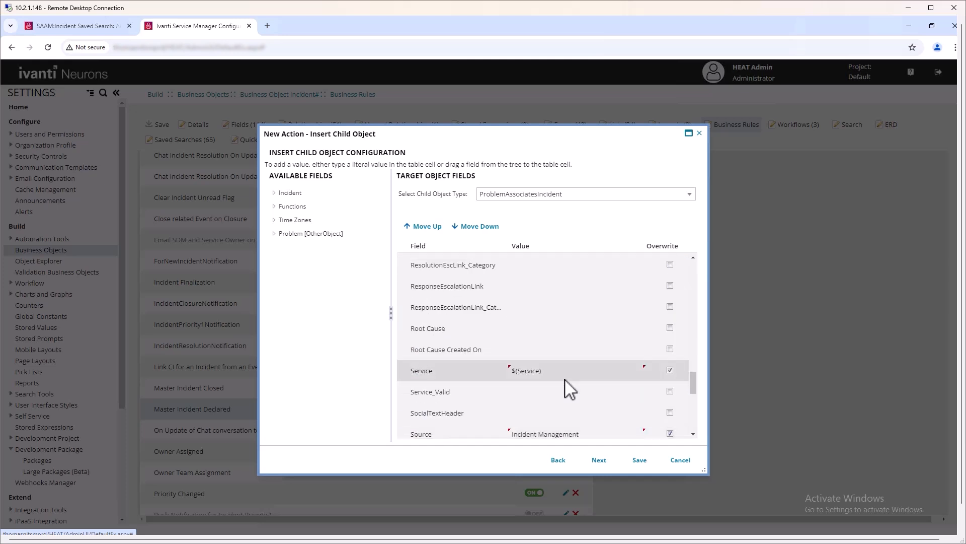
pyautogui.scroll(3, 565, 388)
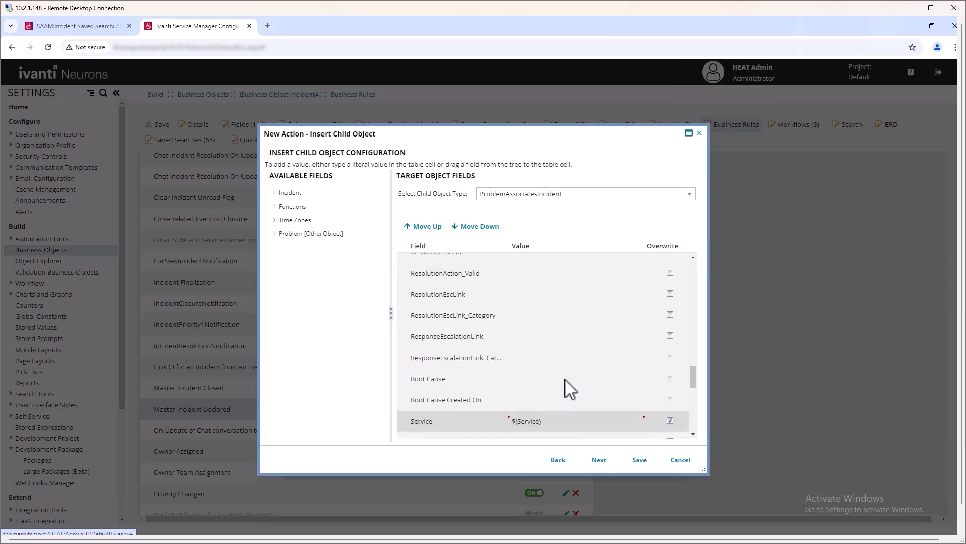
pyautogui.click(639, 459)
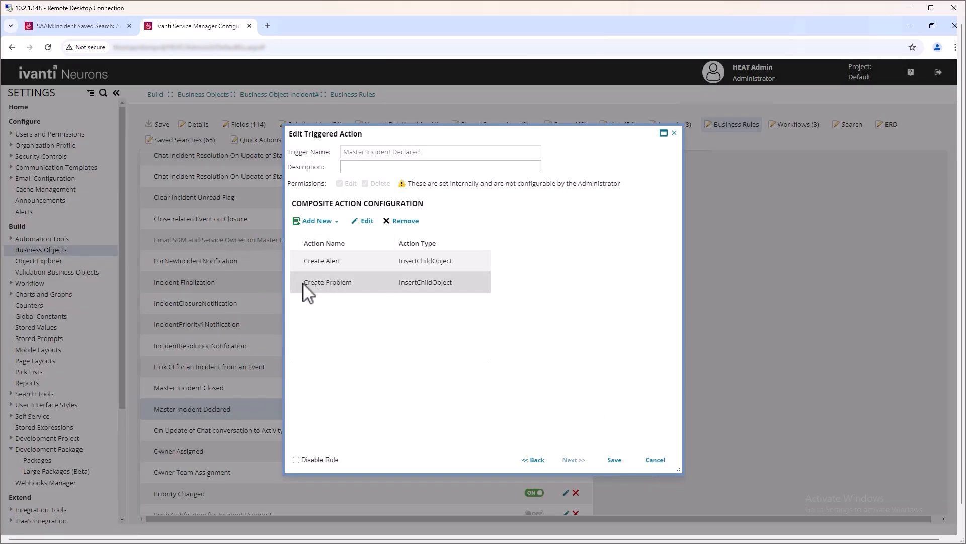
pyautogui.click(619, 461)
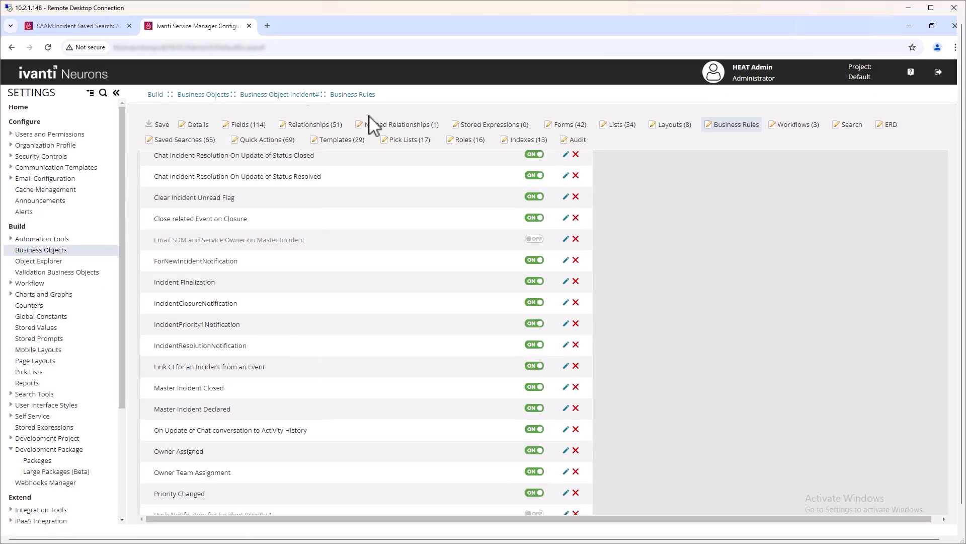
# Open the "Cannot authorize expense report from mobile device" incident from the active incidents, declare it as a master incident and save it
pyautogui.click(83, 28)
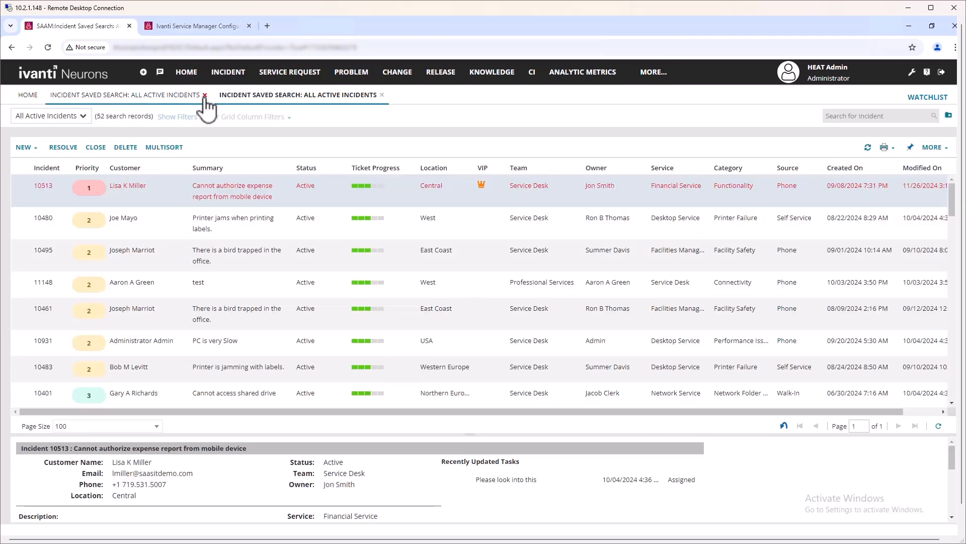
pyautogui.doubleClick(127, 188)
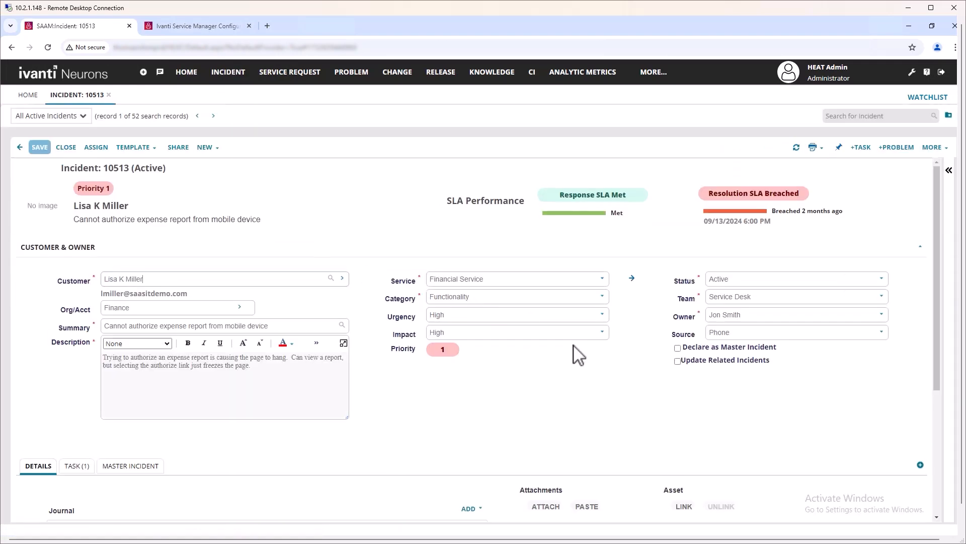
pyautogui.click(678, 348)
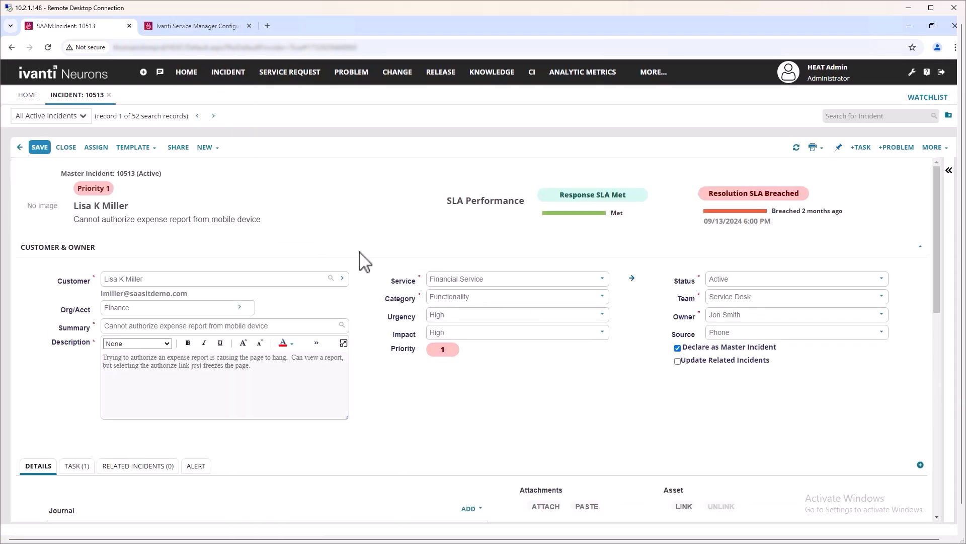
pyautogui.click(42, 148)
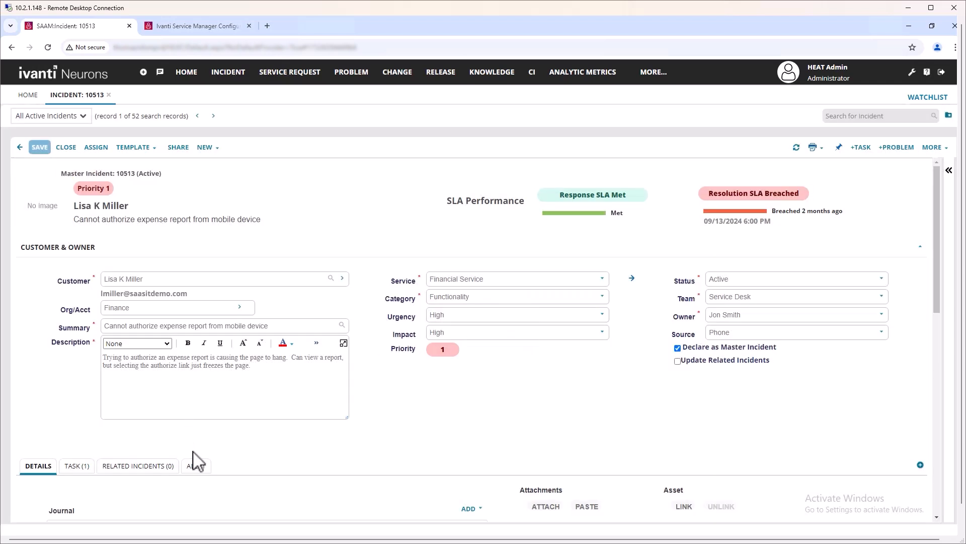
# View the master incident's alert and show its linked problem to review the prefilled summary, description, status, source and team
pyautogui.click(196, 464)
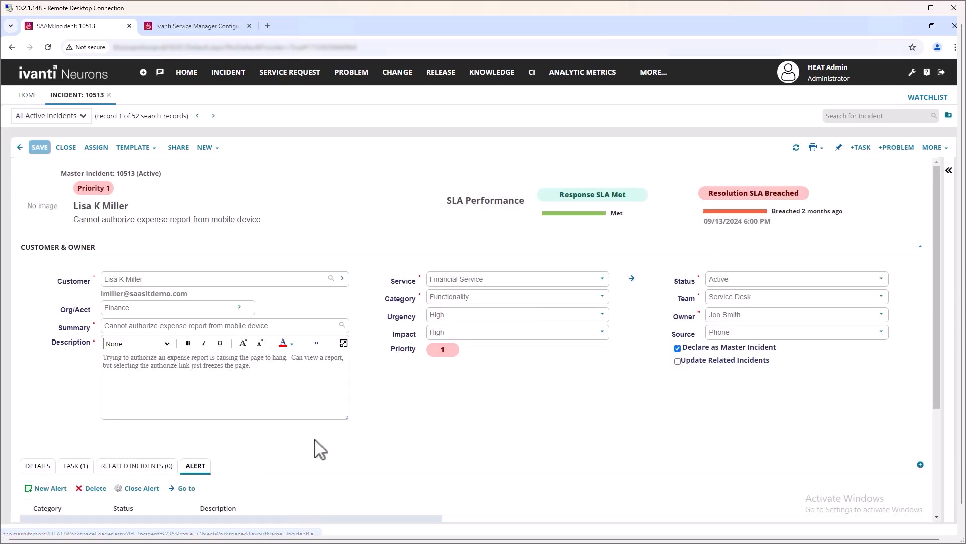
pyautogui.scroll(-1, 314, 449)
pyautogui.click(921, 415)
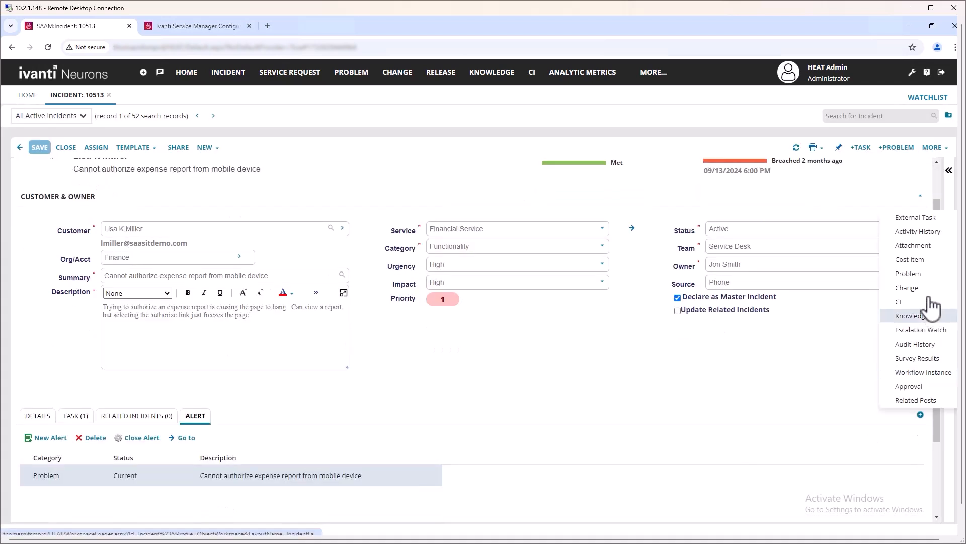
pyautogui.click(908, 274)
pyautogui.scroll(-4, 278, 471)
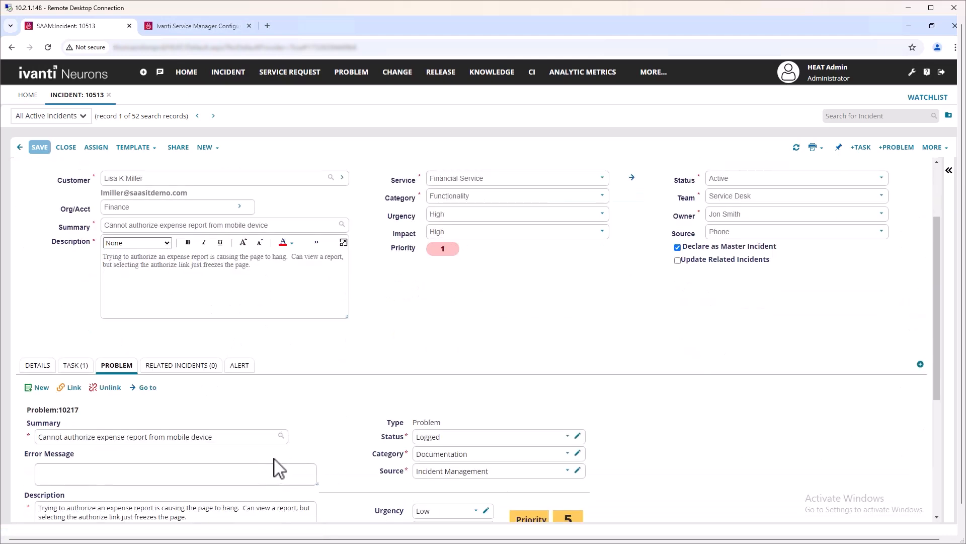
pyautogui.scroll(-1, 63, 349)
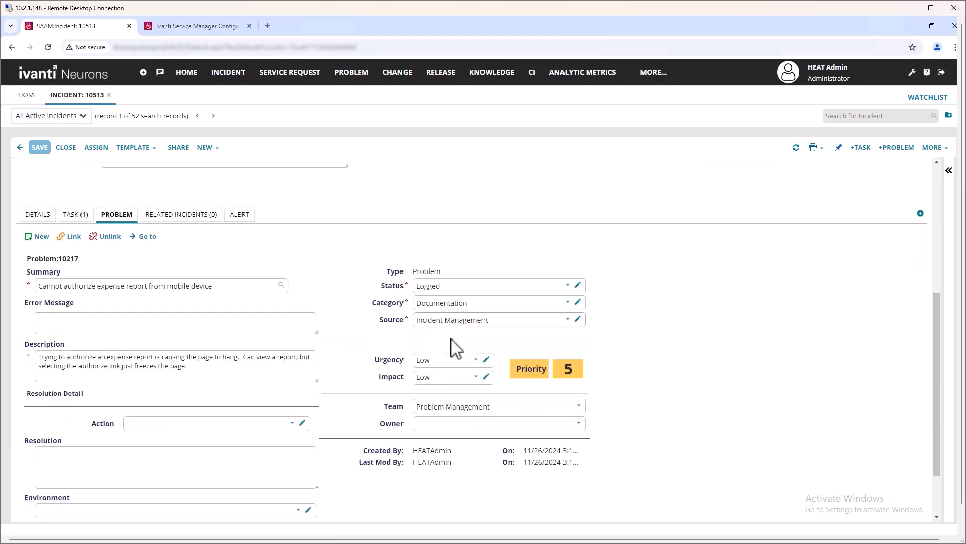
pyautogui.scroll(2, 373, 351)
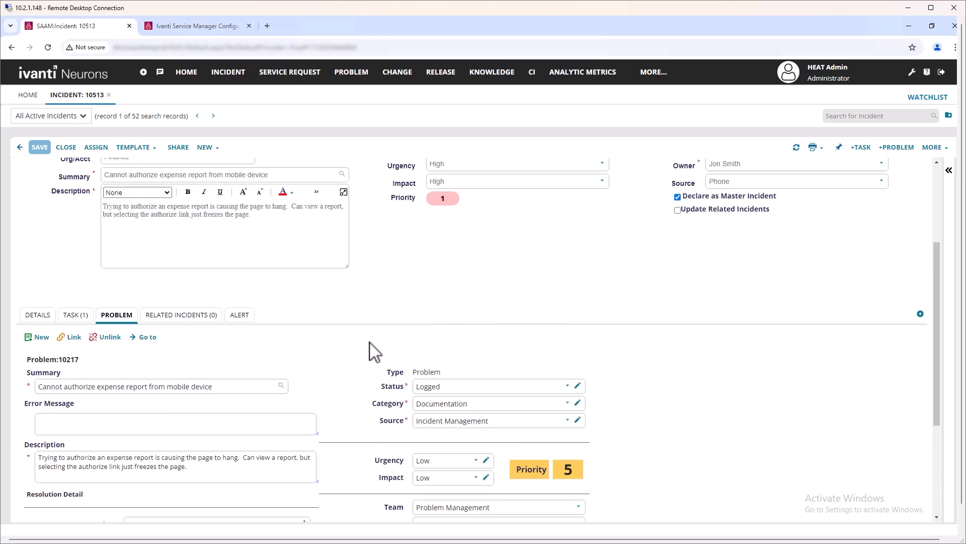
pyautogui.scroll(1, 374, 351)
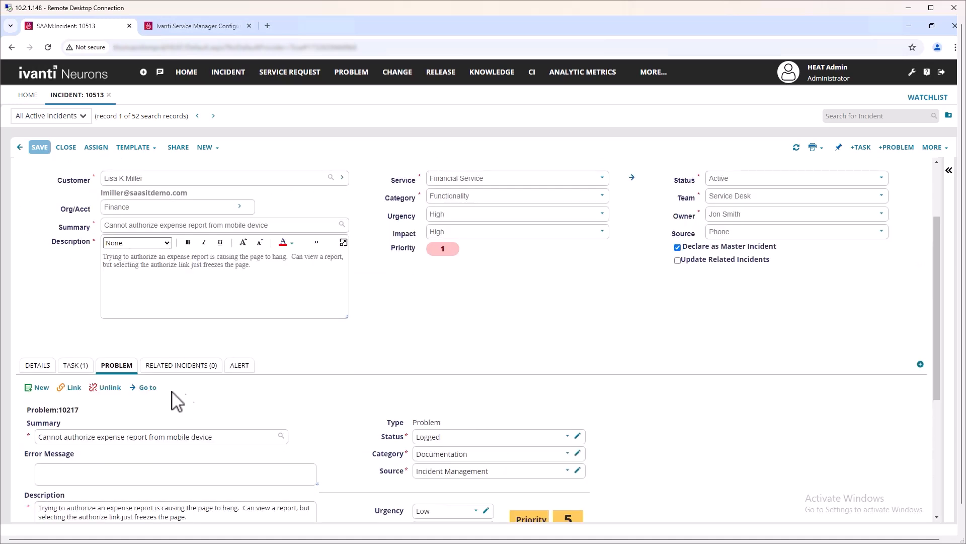
# Open the linked problem's full record and check its related service and incident
pyautogui.click(147, 387)
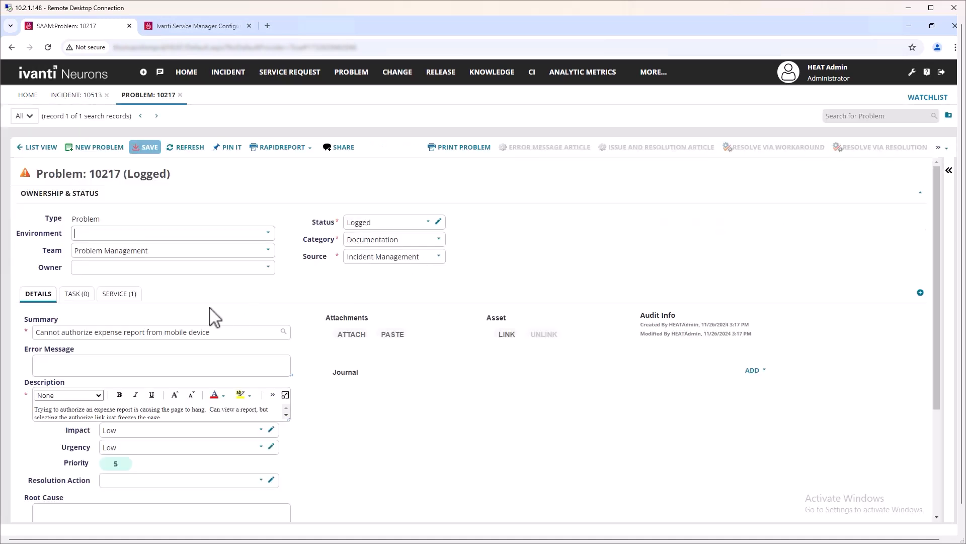
pyautogui.click(123, 298)
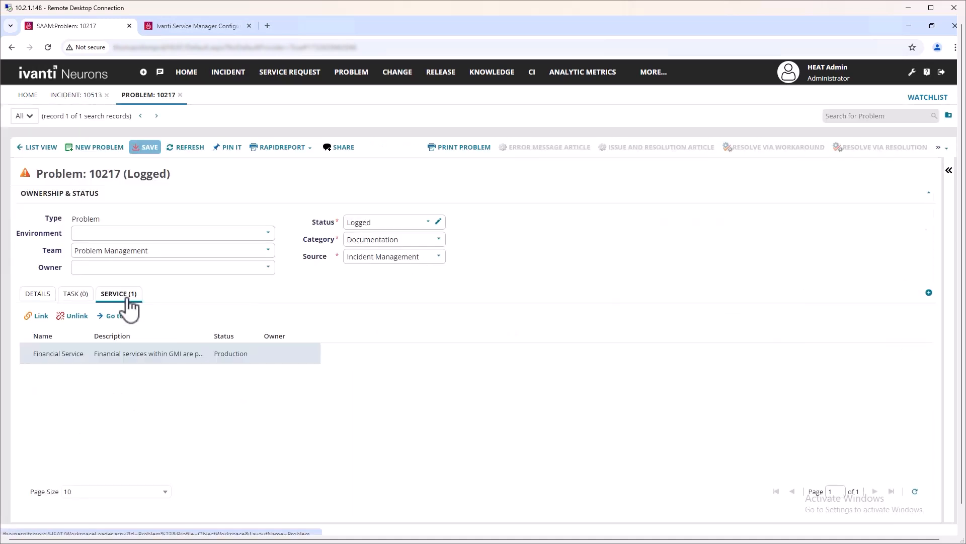
pyautogui.click(34, 296)
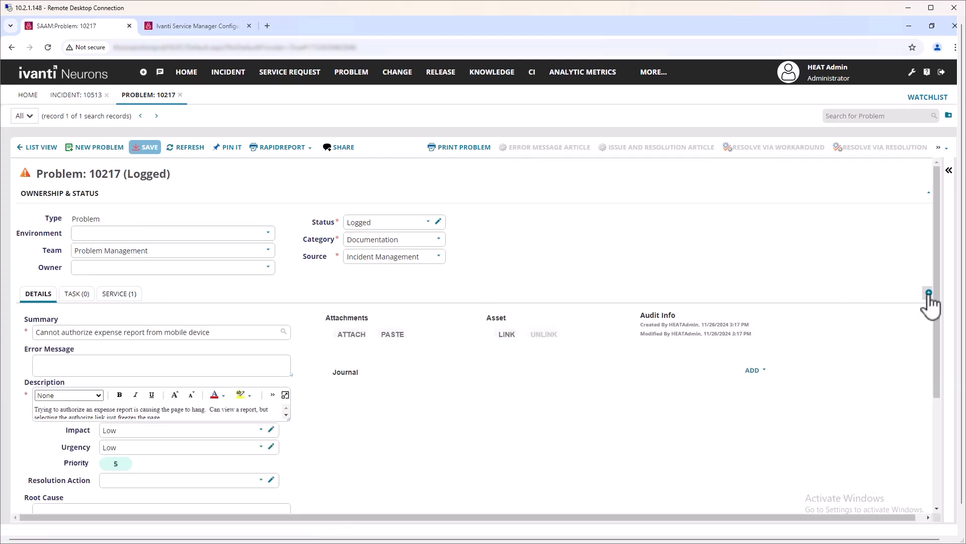
pyautogui.click(929, 292)
pyautogui.click(898, 354)
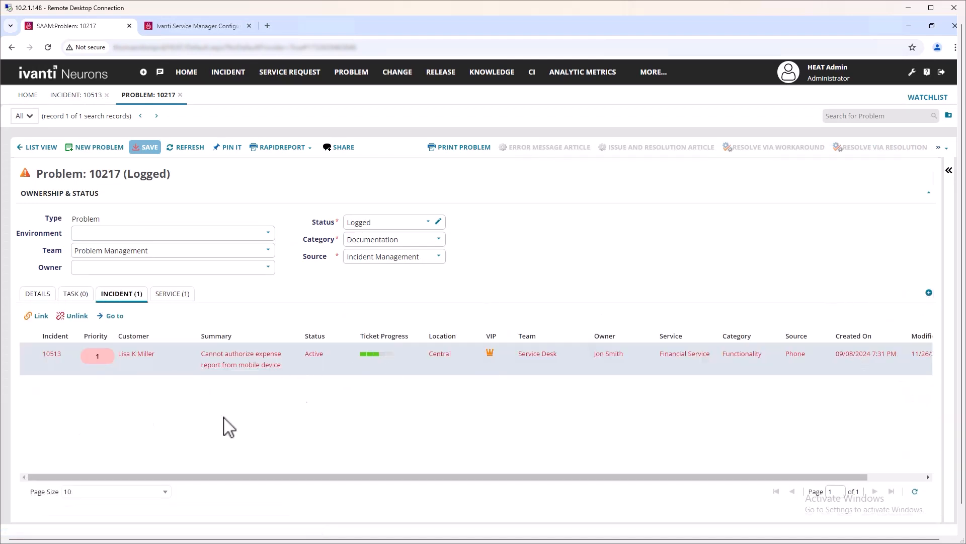